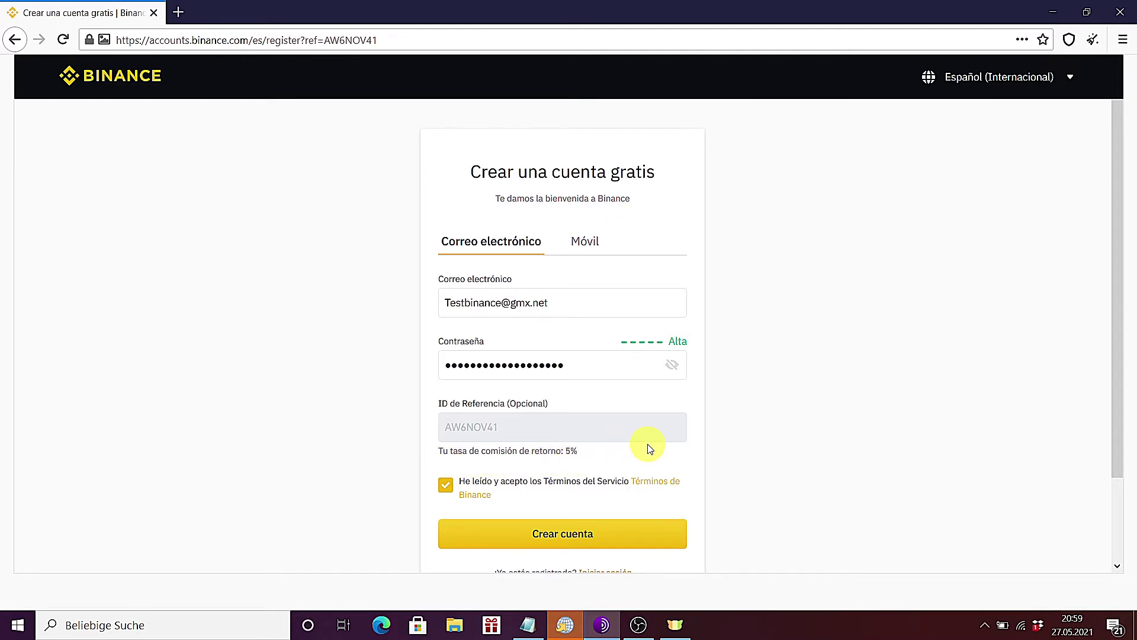
Step: Submit the registration form, solve the slider puzzle and paste the six-digit email verification code
click(583, 535)
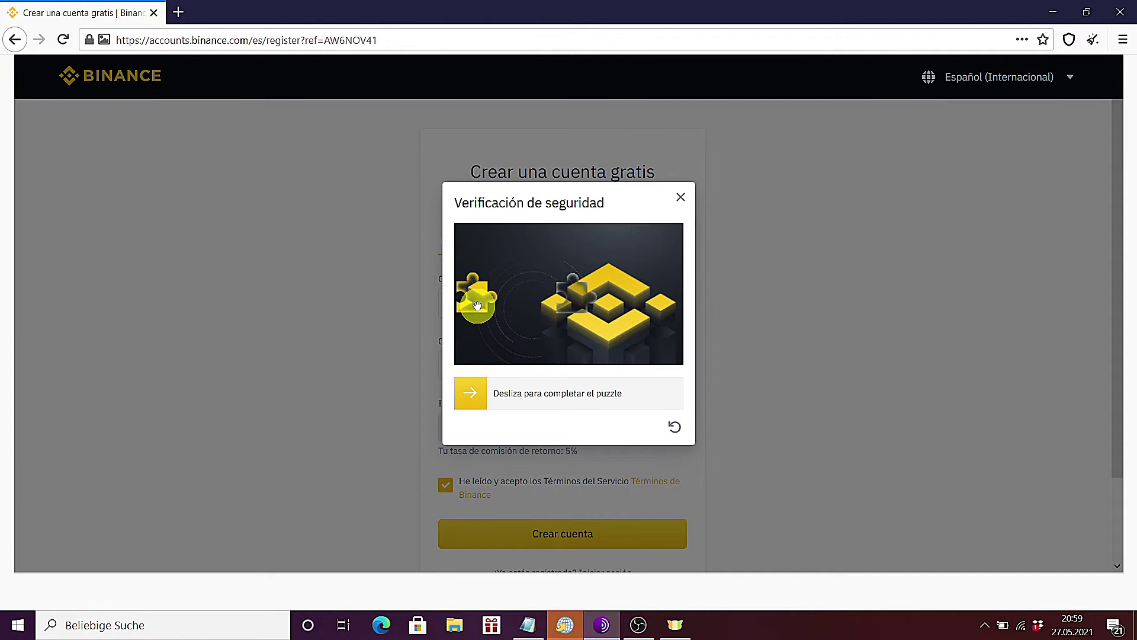
click(478, 306)
drag(478, 306, 581, 304)
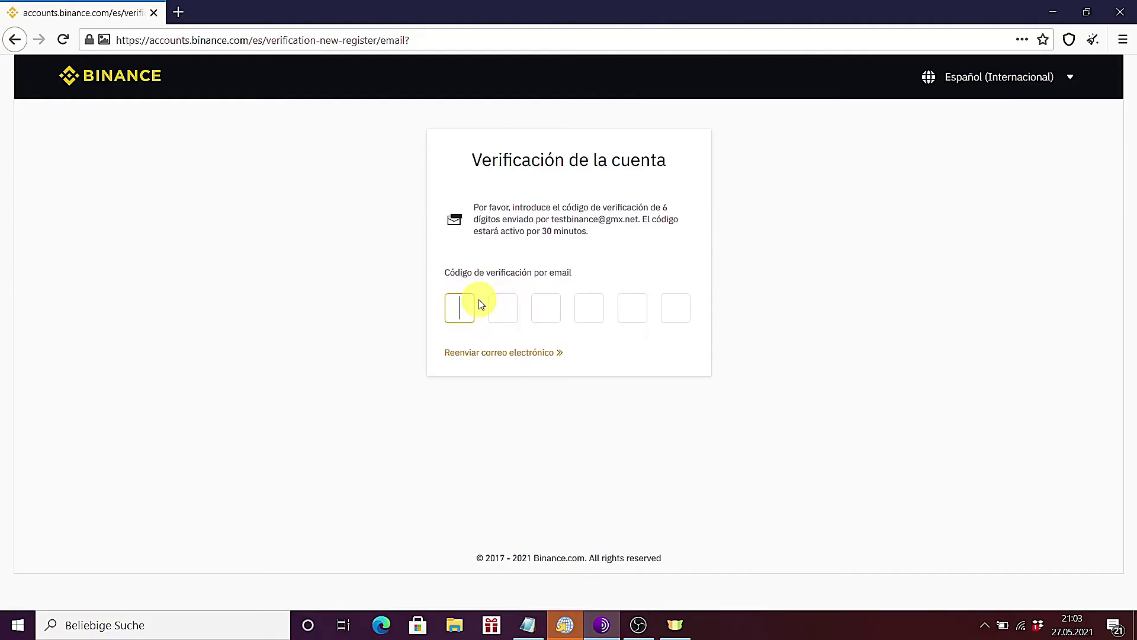
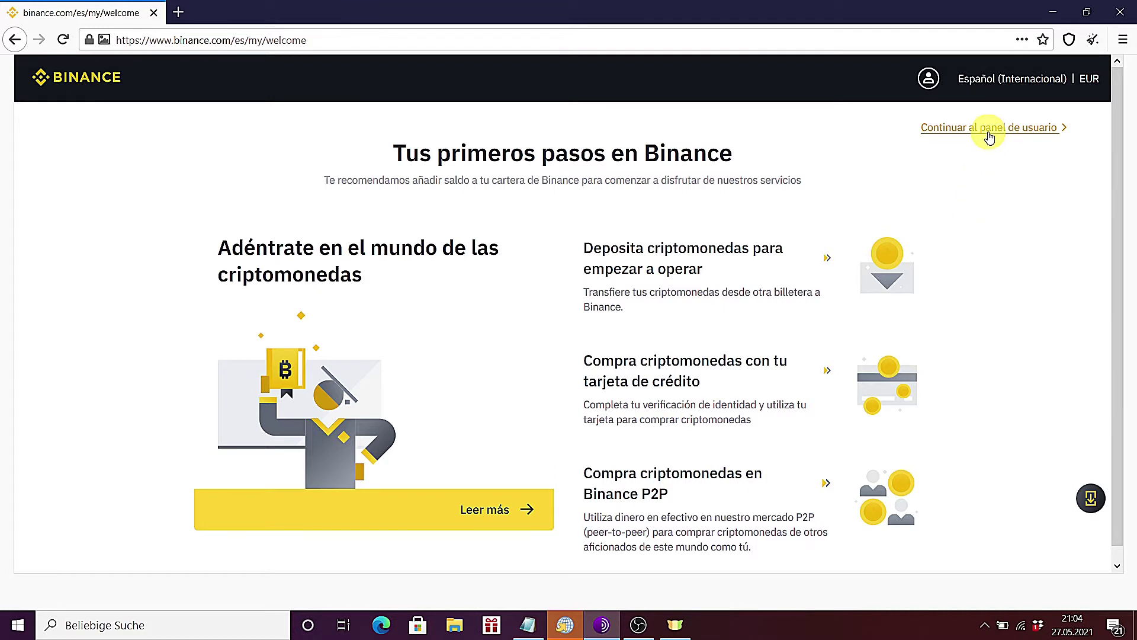
Step: Continue to the user dashboard and choose Google Authenticator as the extra security method
click(989, 136)
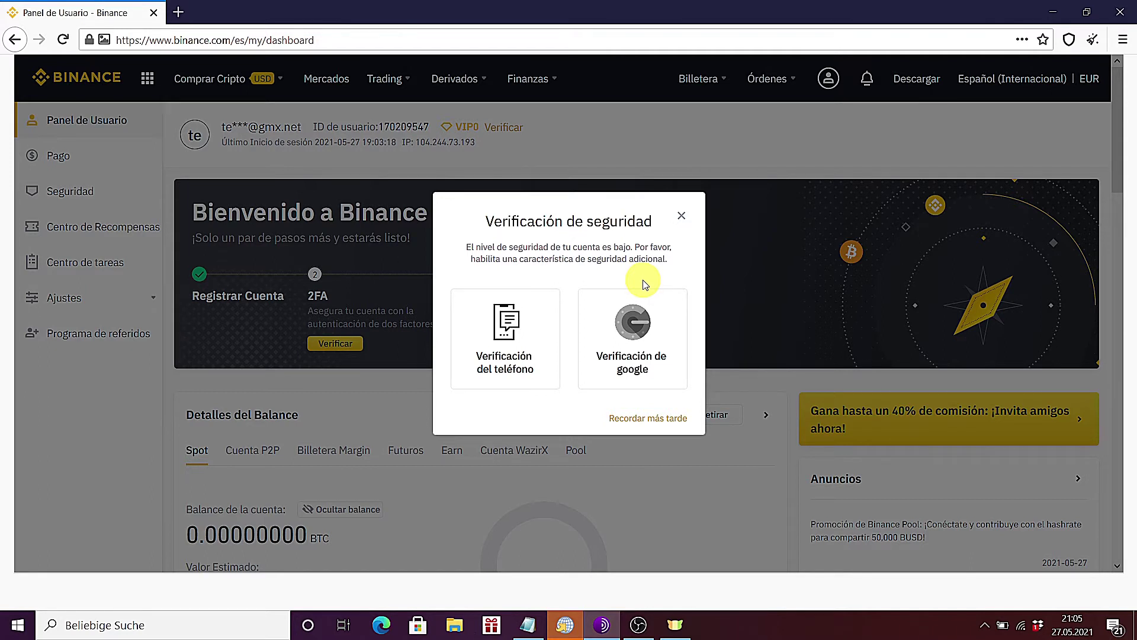
click(636, 336)
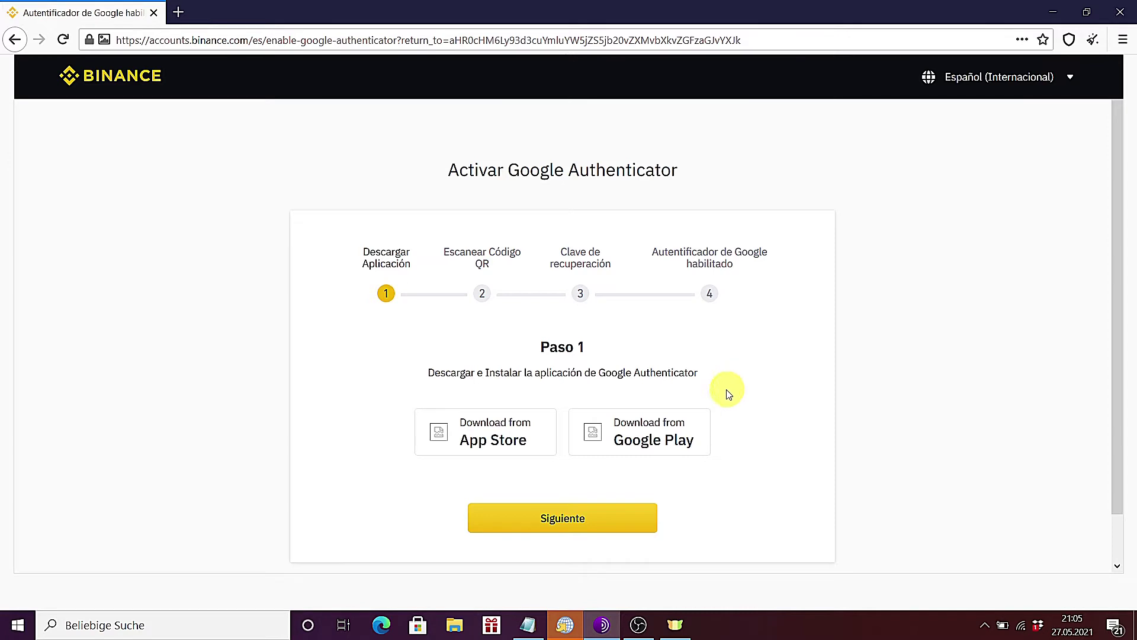
Step: Advance past the QR code and recovery key steps, acknowledging the 7-day recovery wait
click(583, 520)
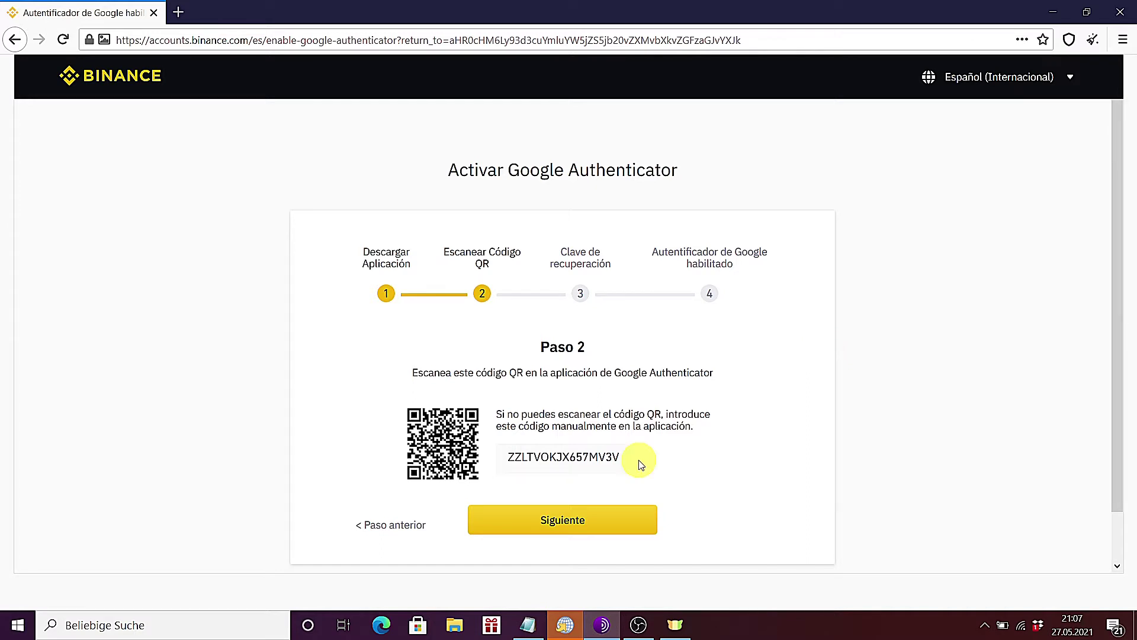
click(597, 528)
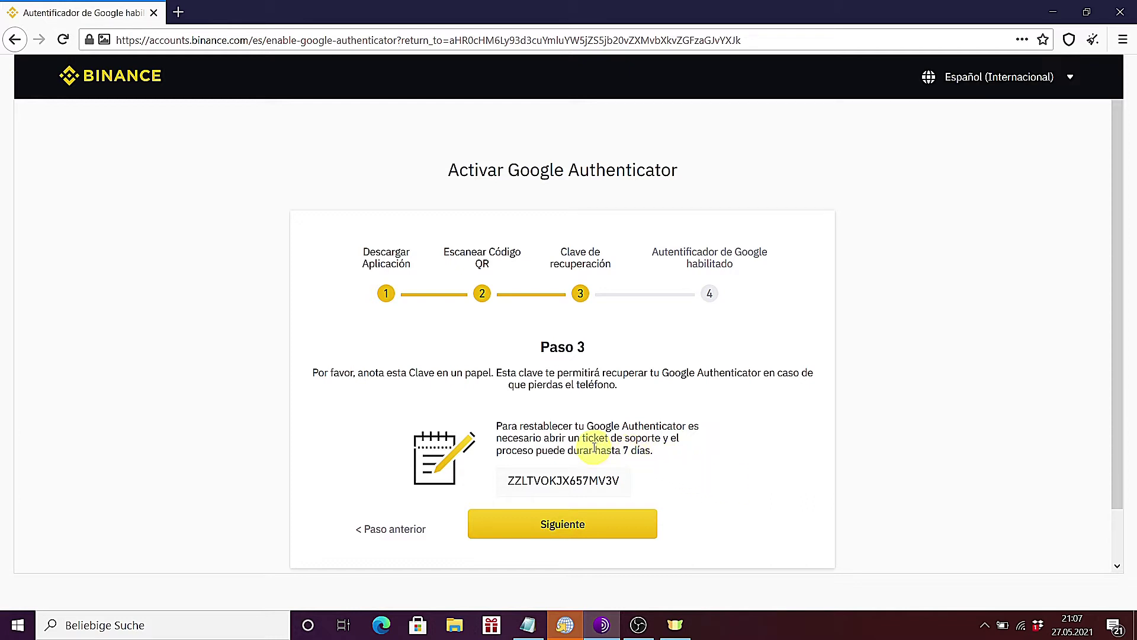
drag(595, 450, 656, 451)
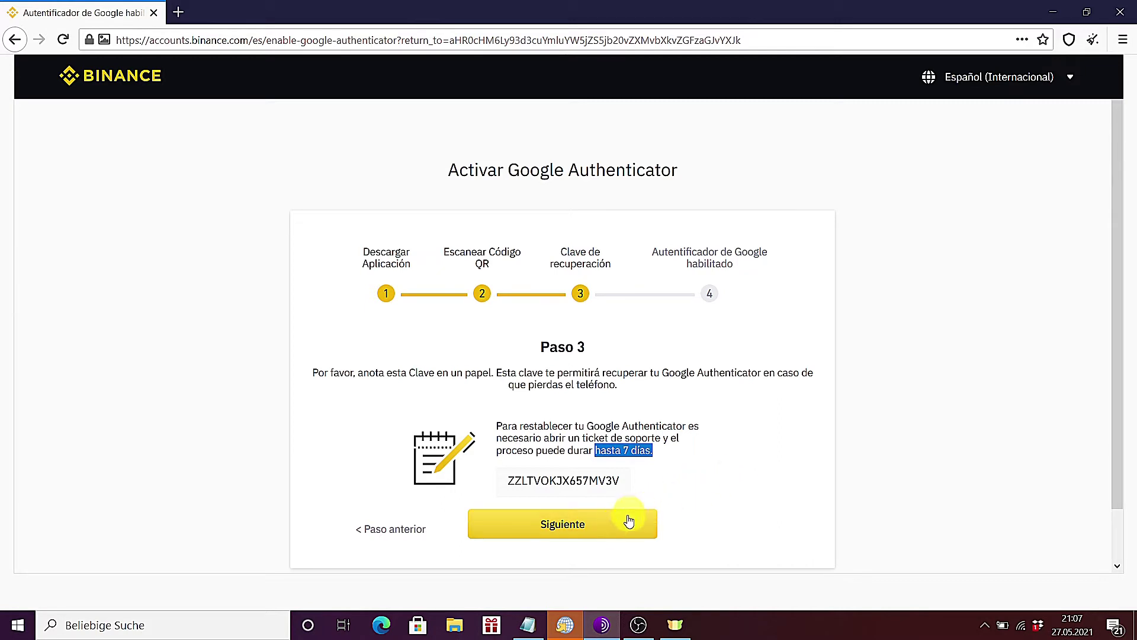
click(608, 529)
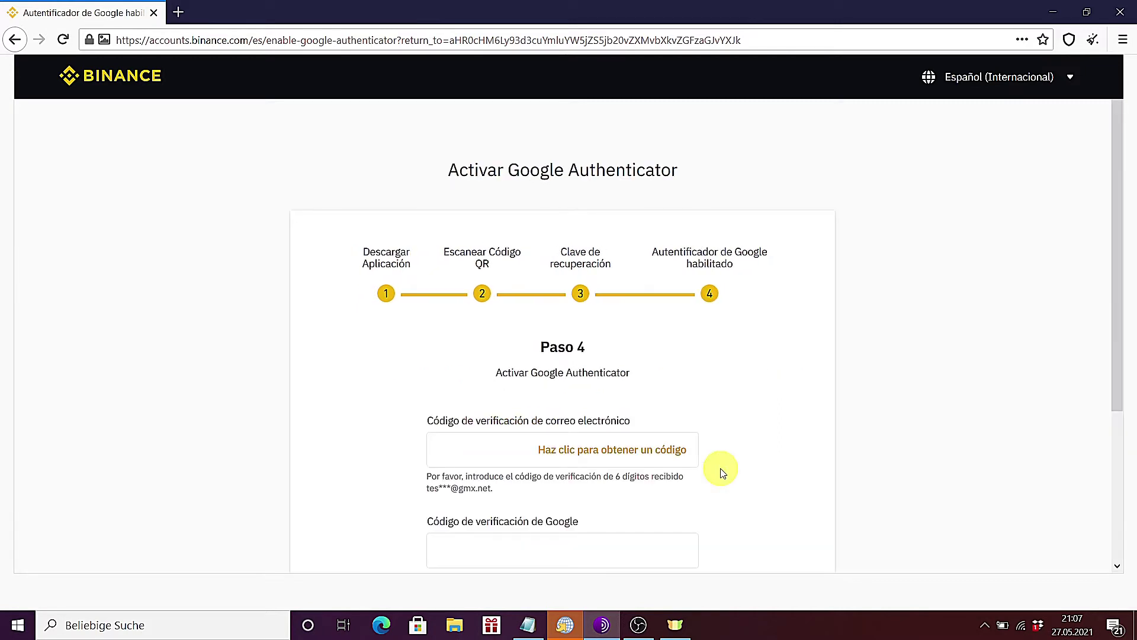
Step: Request an email code, then submit the email and Google verification codes to enable Google Authenticator
click(668, 451)
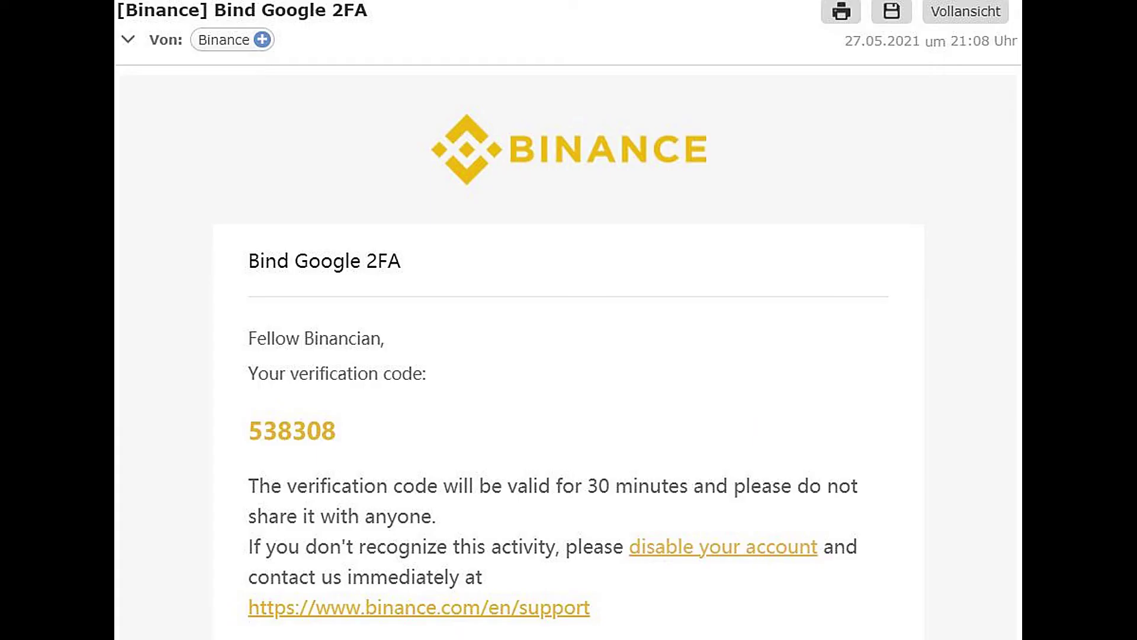
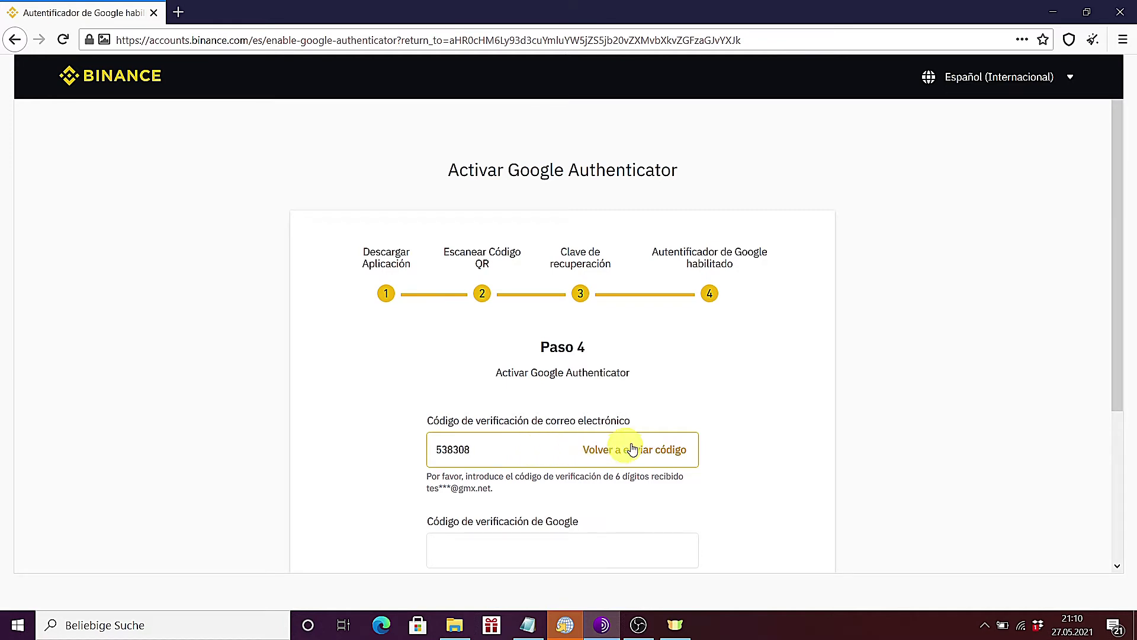
text(4)
text(30)
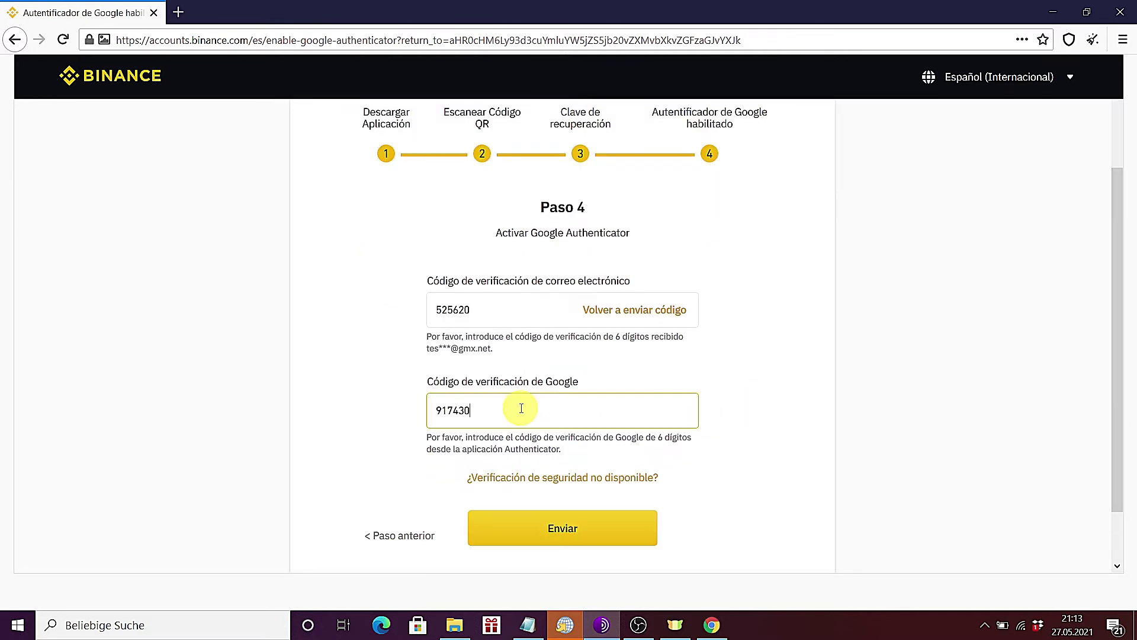
click(640, 544)
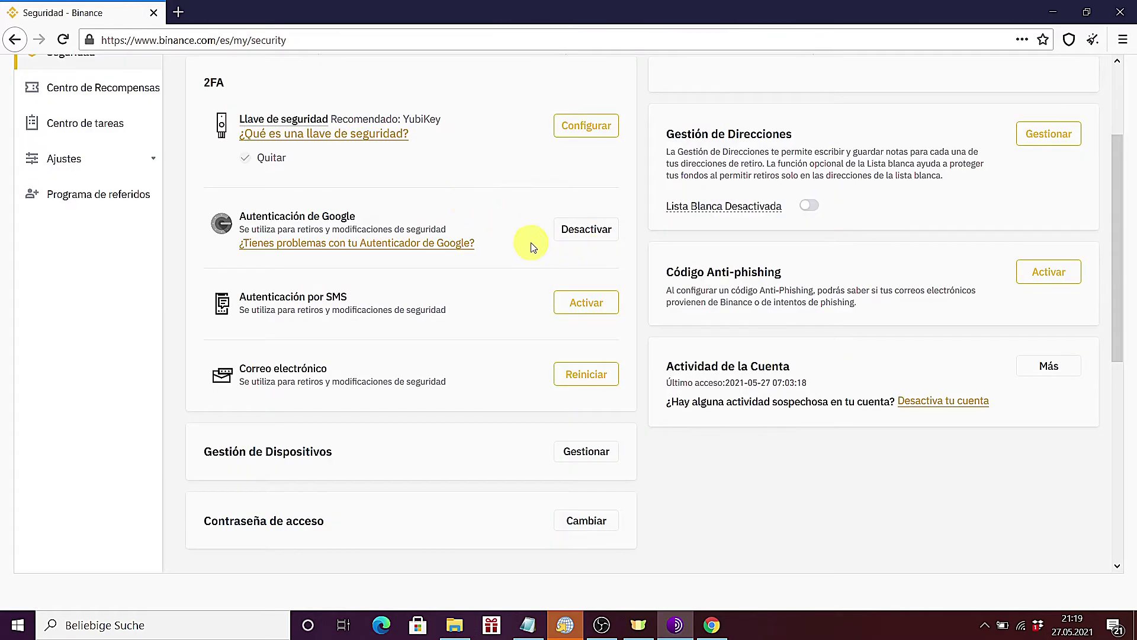
scroll(532, 247, up, 3)
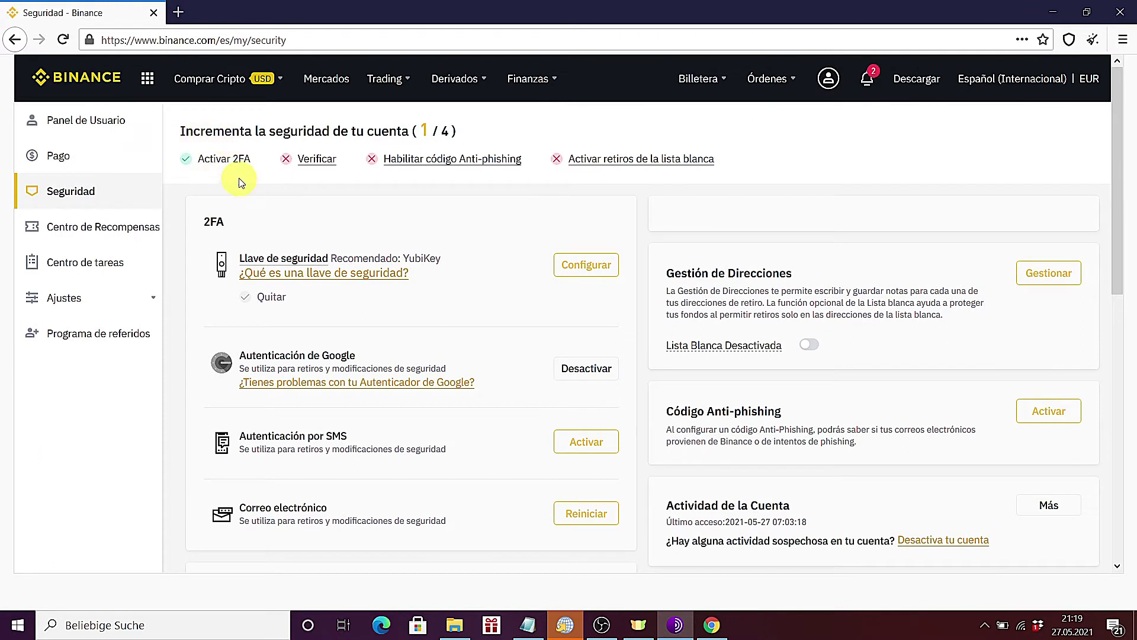
Step: Start SMS authentication with the Germany +49 country code and enter the phone number
scroll(280, 183, down, 3)
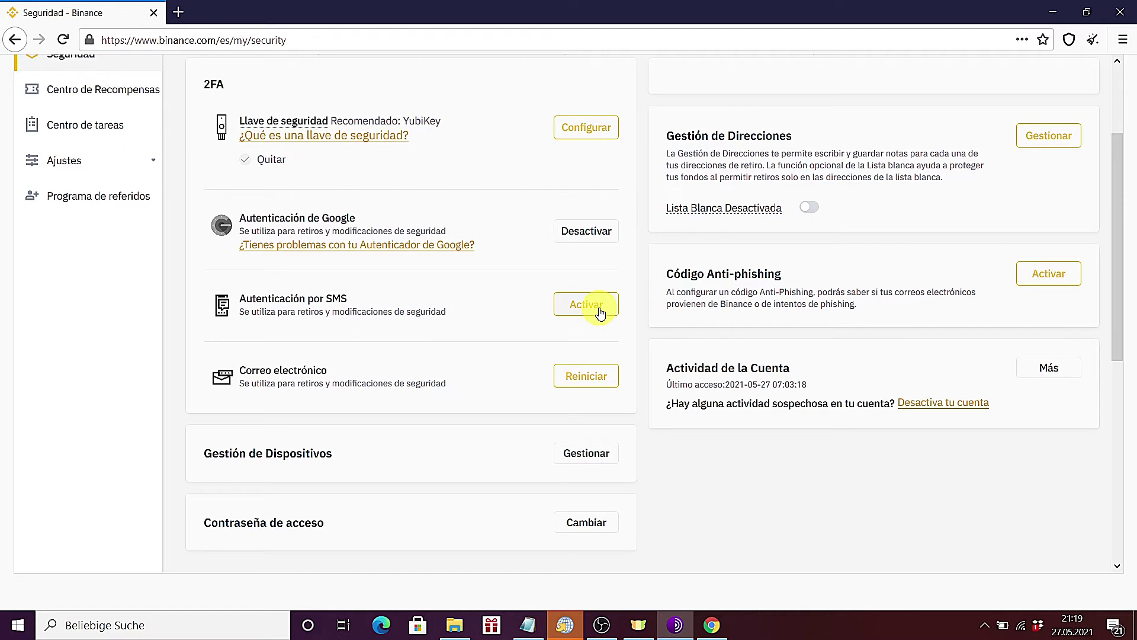
click(600, 312)
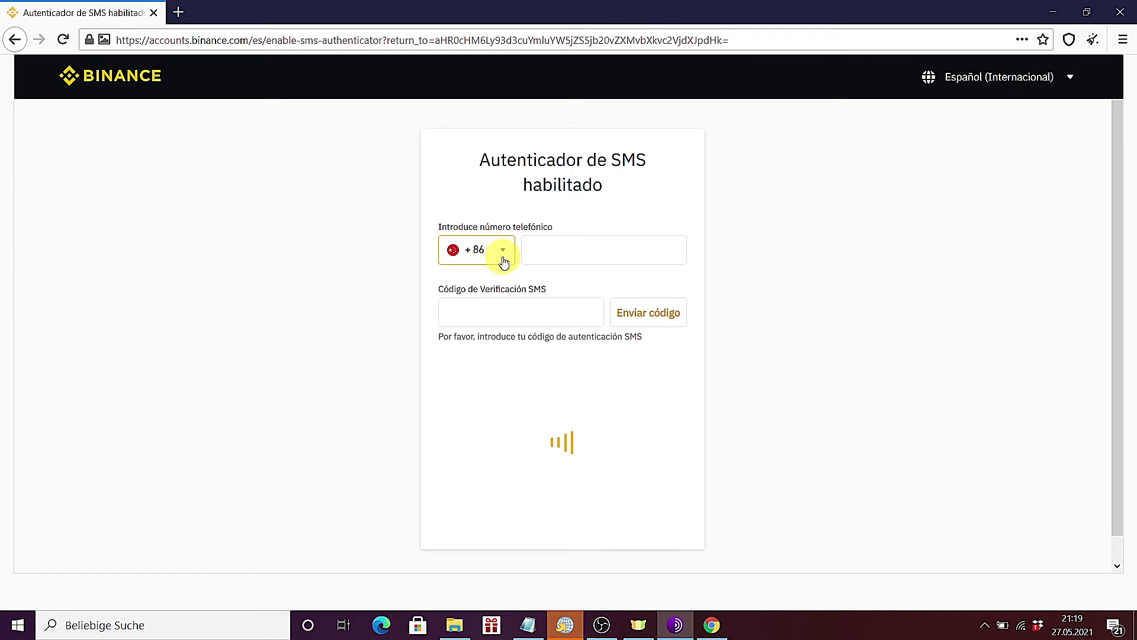
click(503, 257)
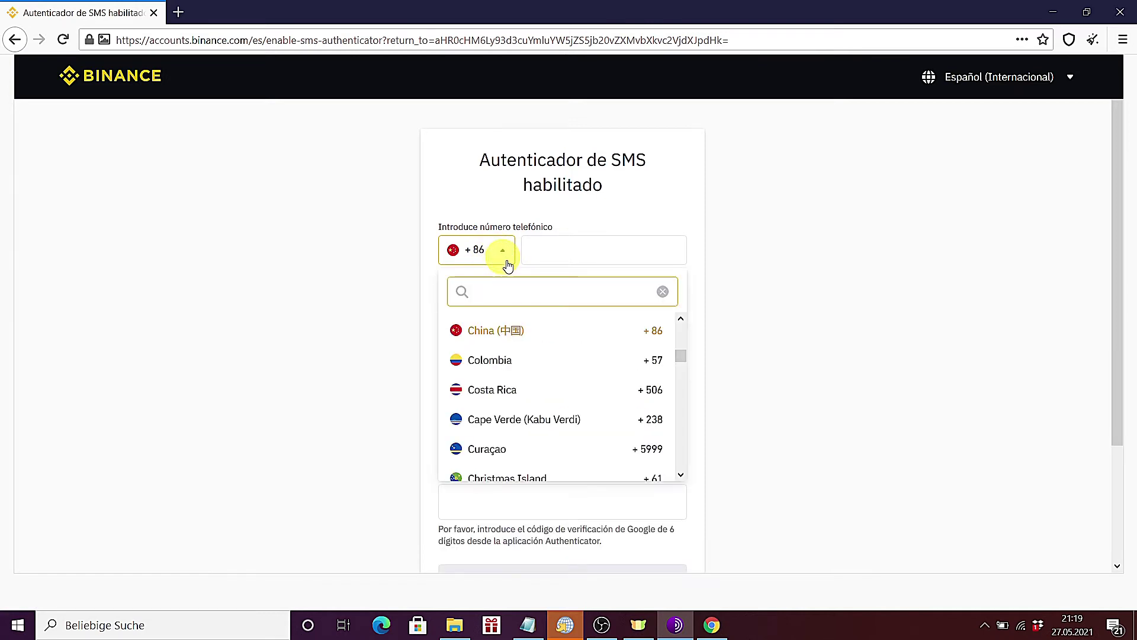
text(germ)
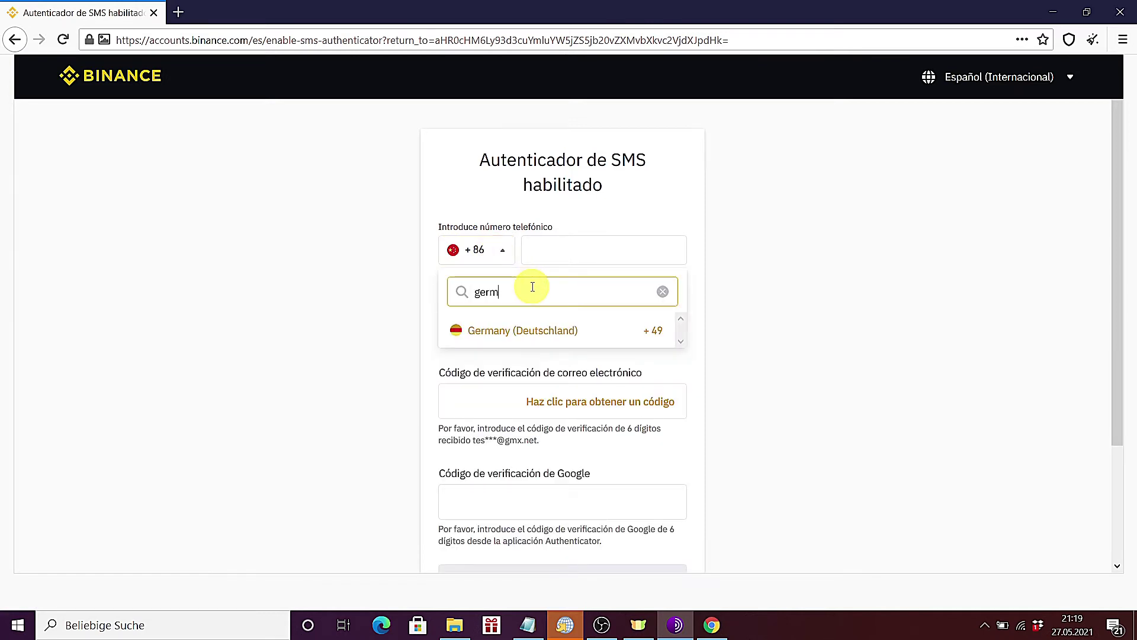
click(539, 338)
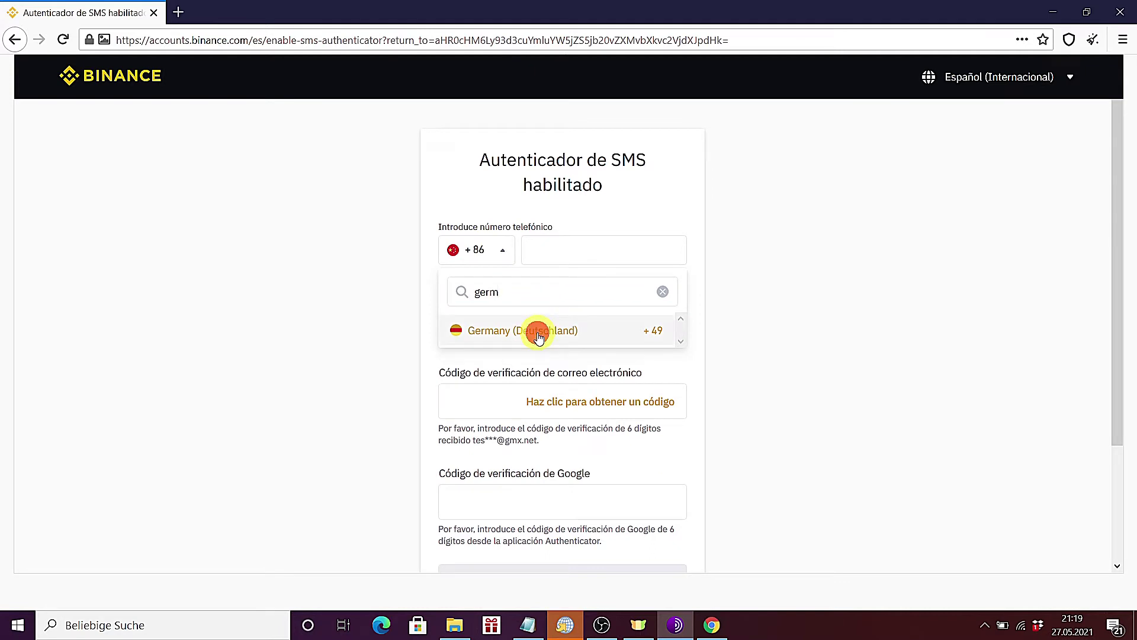
click(581, 250)
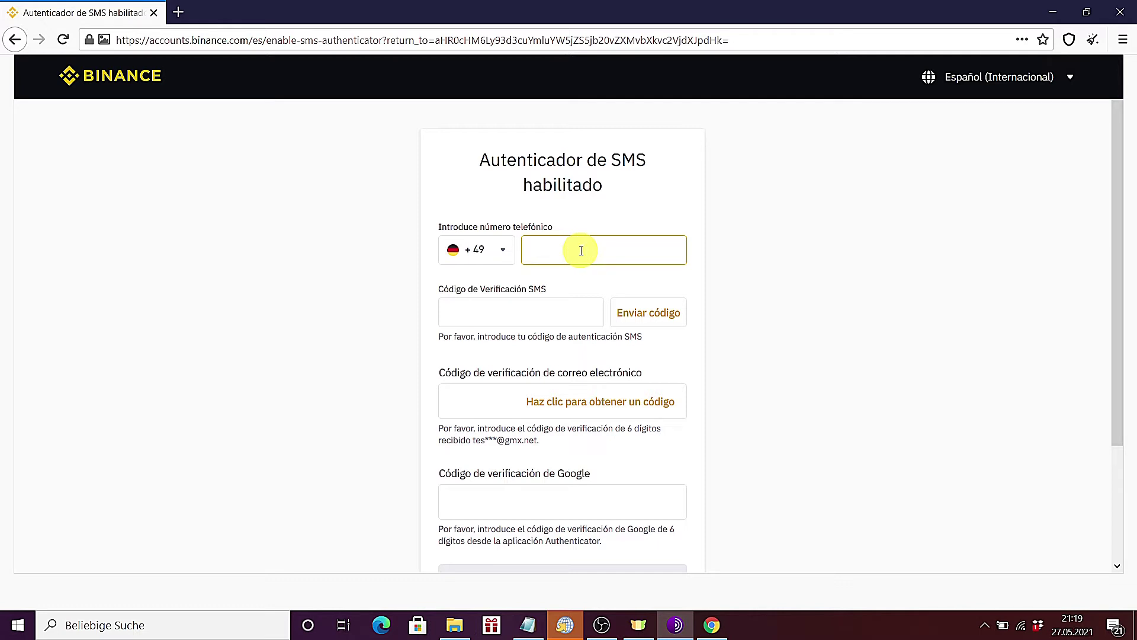
click(559, 312)
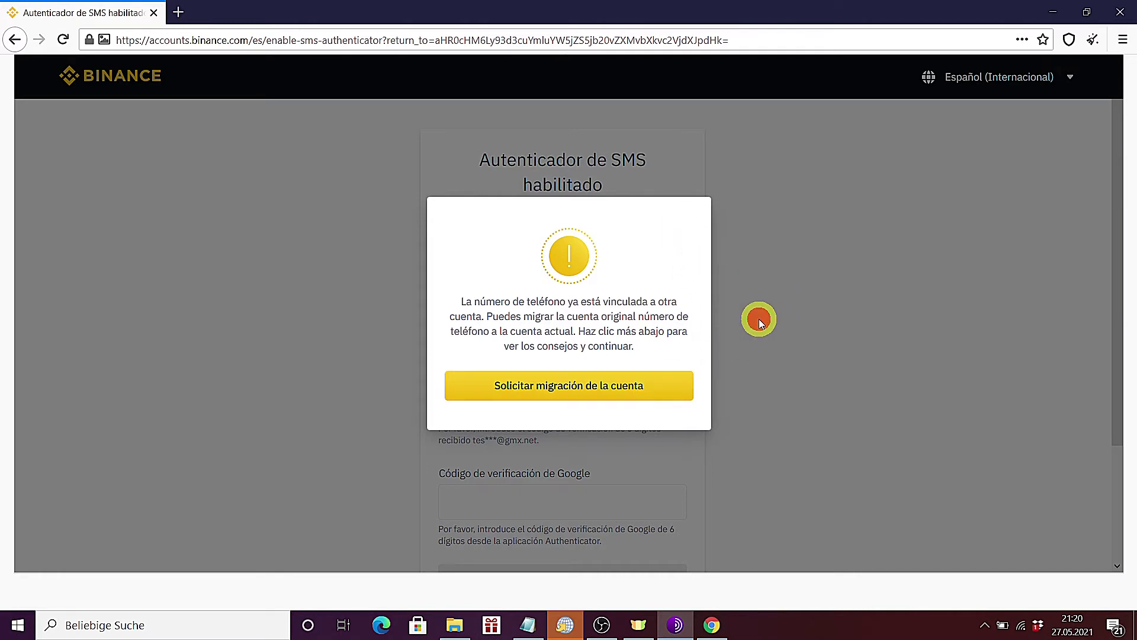
Step: Go back to the Seguridad page and scroll down slightly
click(17, 47)
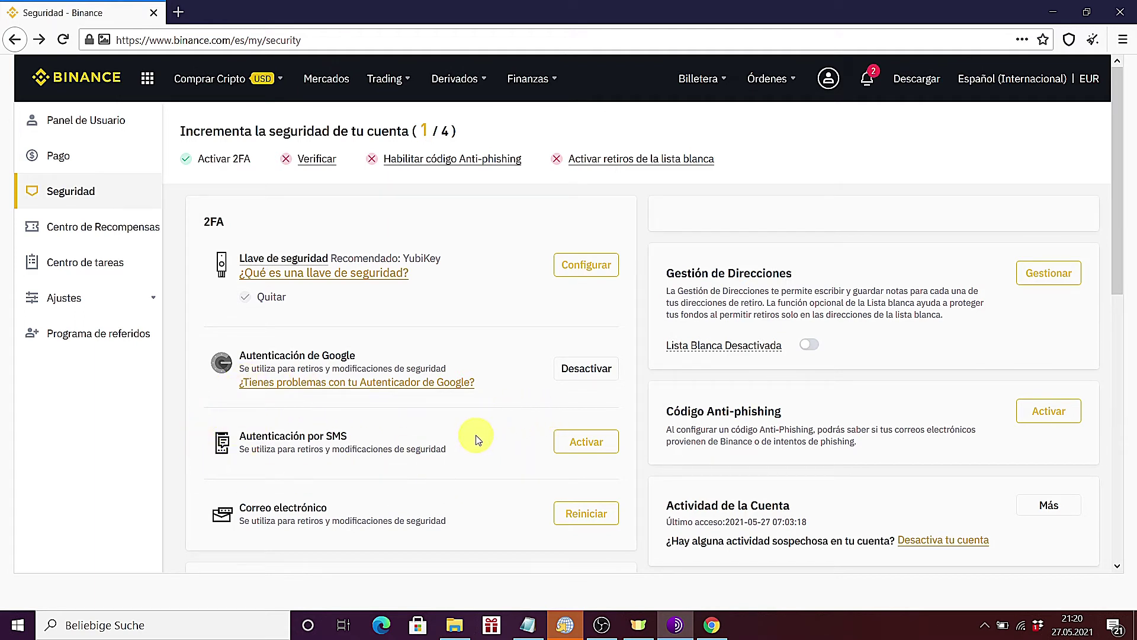
scroll(450, 415, down, 1)
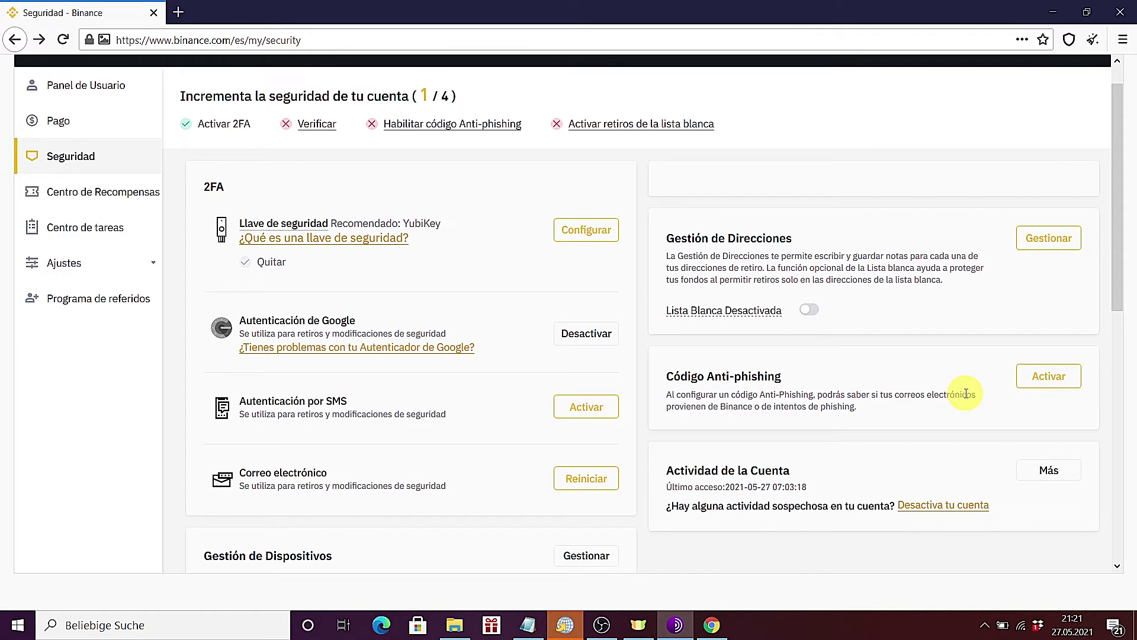
Step: Create an anti-phishing code by pasting it, then confirm with the pasted authenticator code
click(1045, 379)
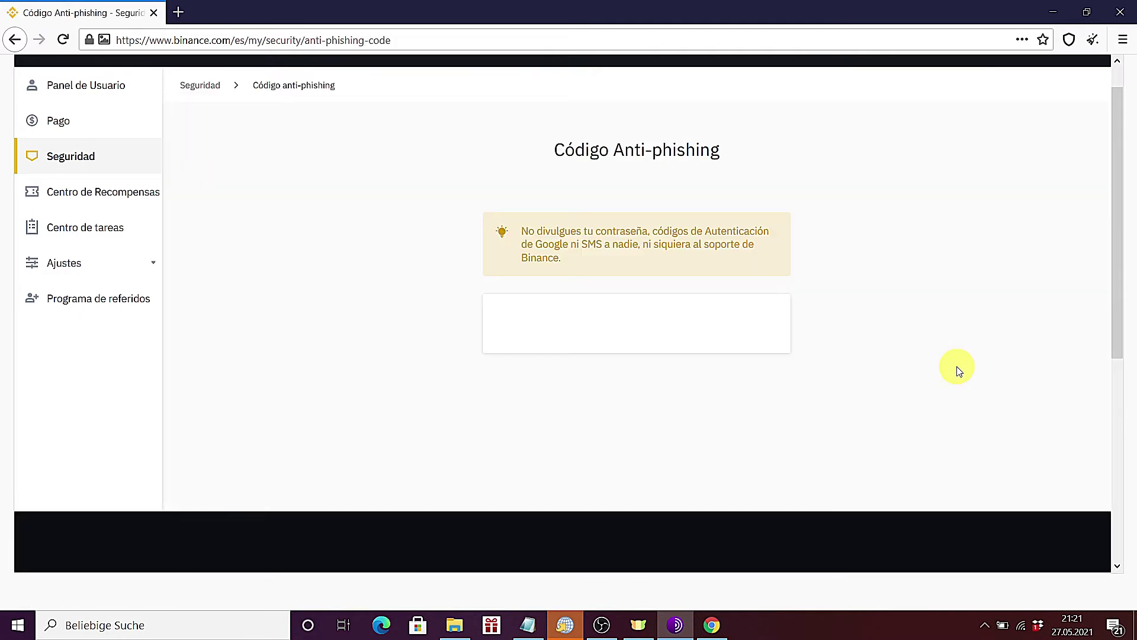
scroll(794, 332, down, 2)
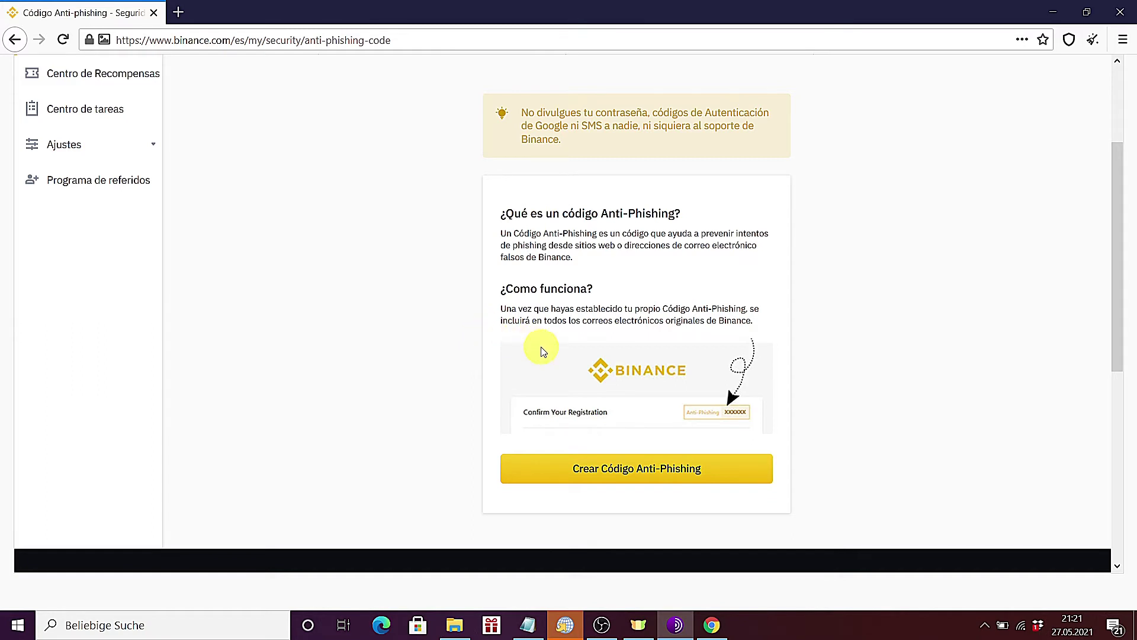
click(612, 462)
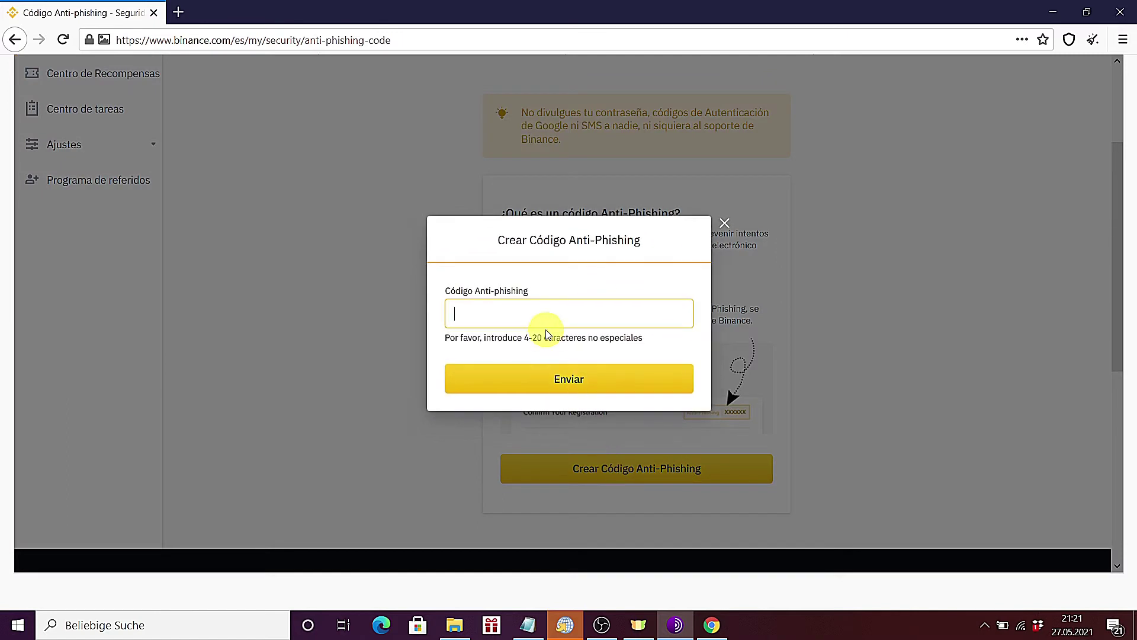
key(ctrl+v)
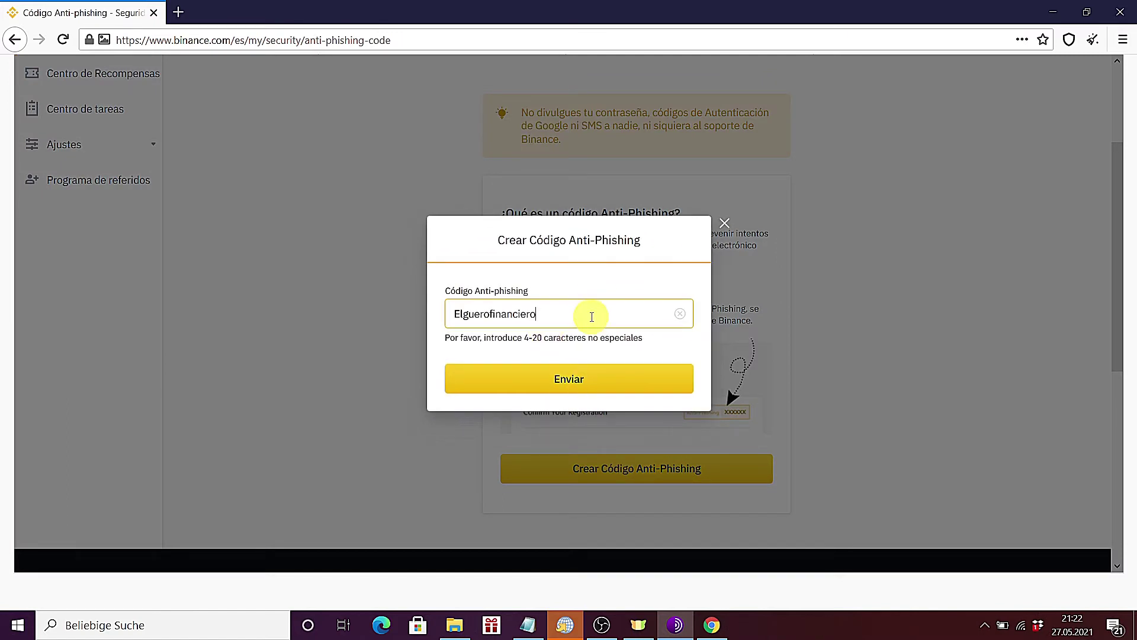
click(598, 386)
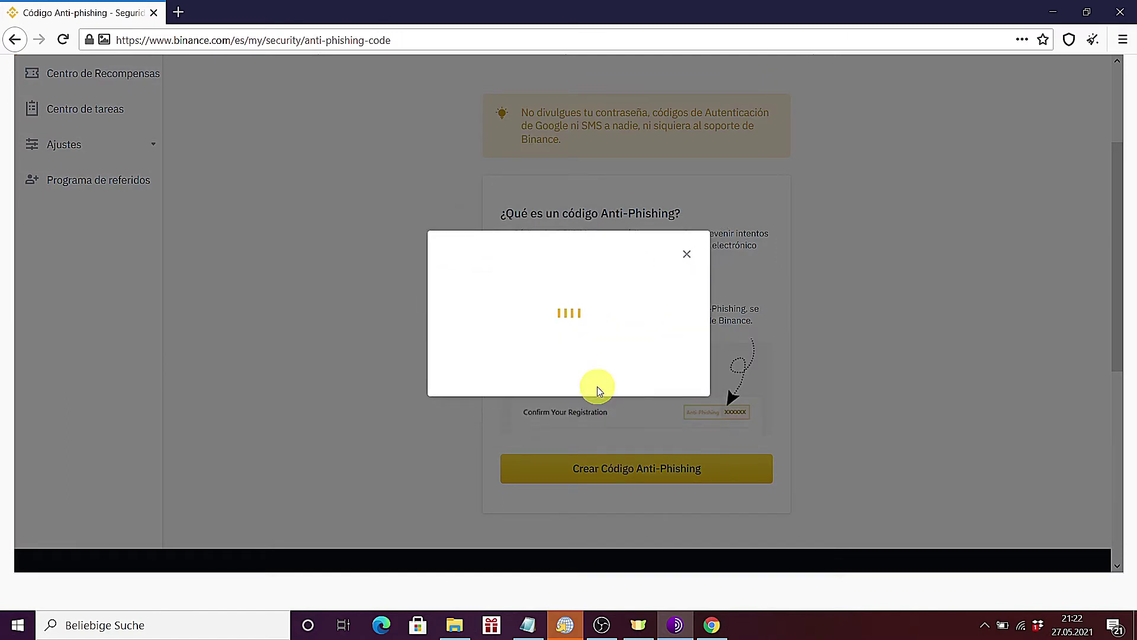
click(594, 385)
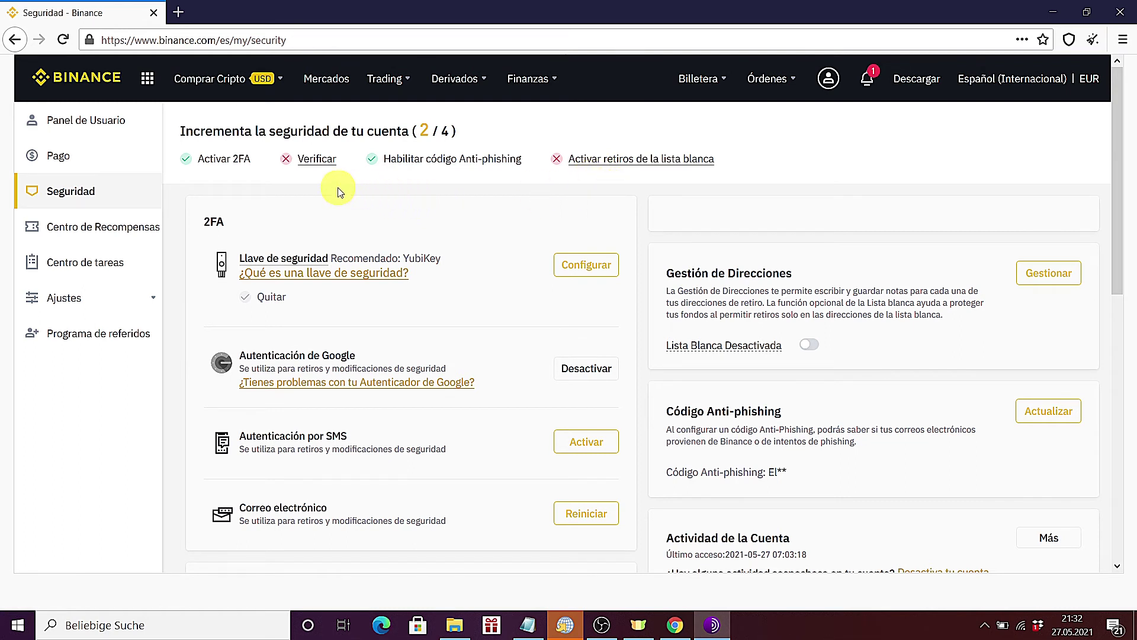
Step: Open identity verification and scroll to the Básica, Intermedia and Avanzada levels
click(318, 162)
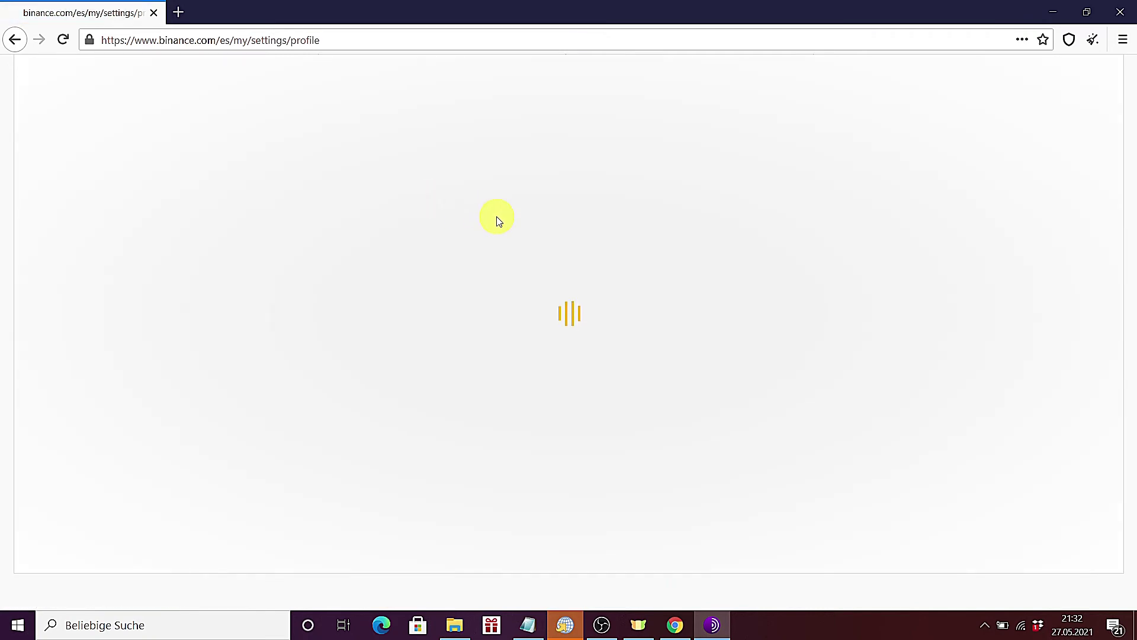
scroll(643, 242, down, 3)
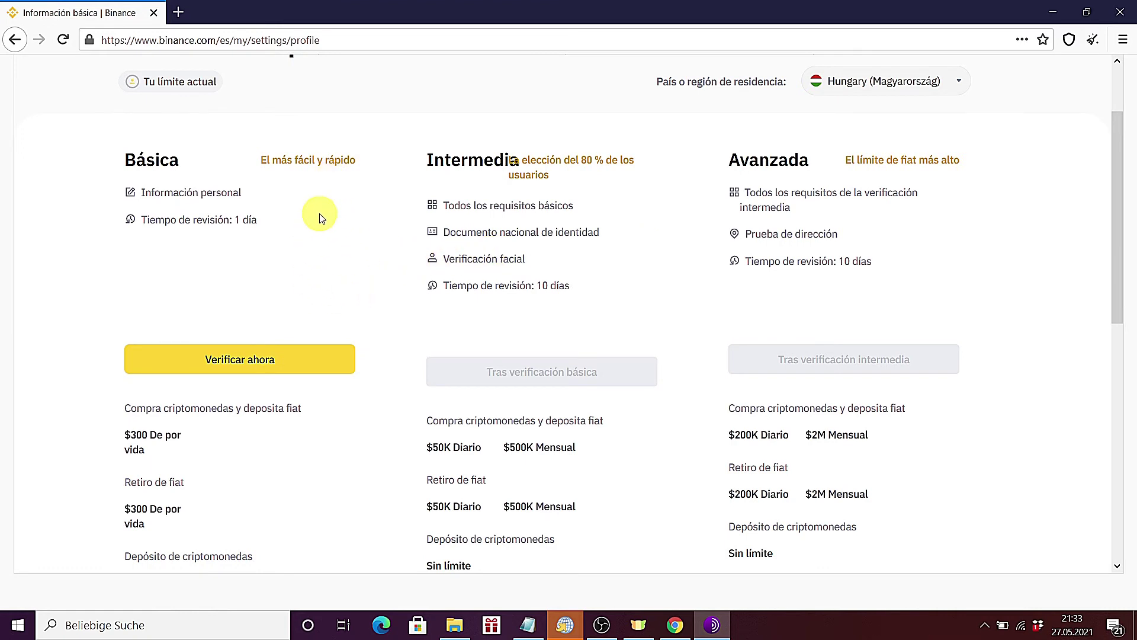
Step: Start basic verification and set nationality to Colombia
click(242, 366)
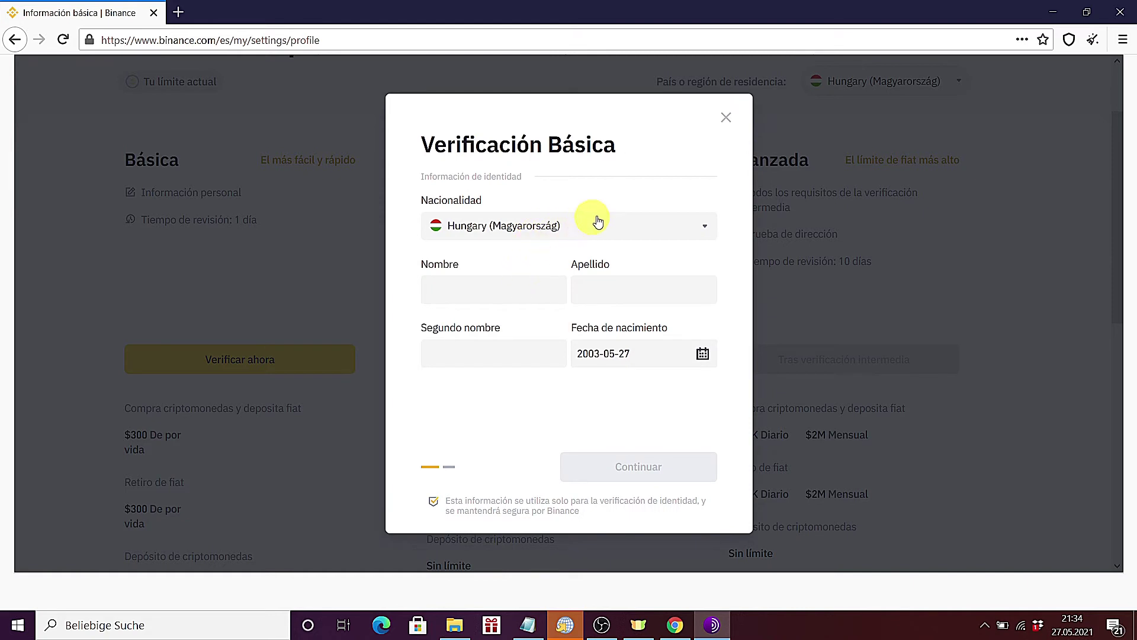
click(636, 228)
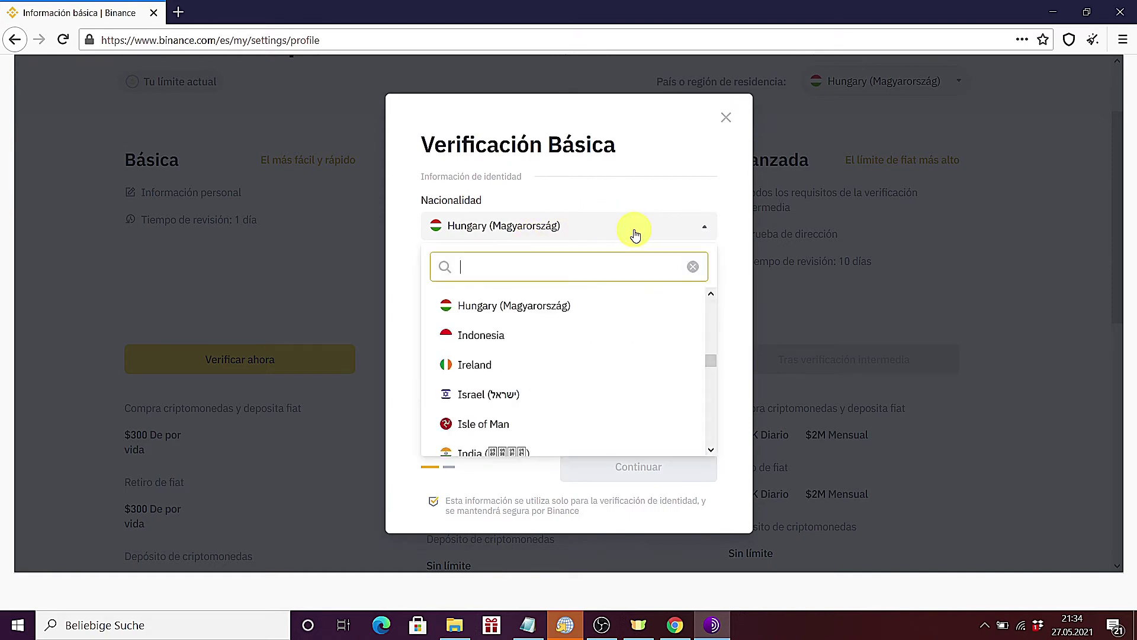
text(mex)
key(BackSpace)
key(BackSpace)
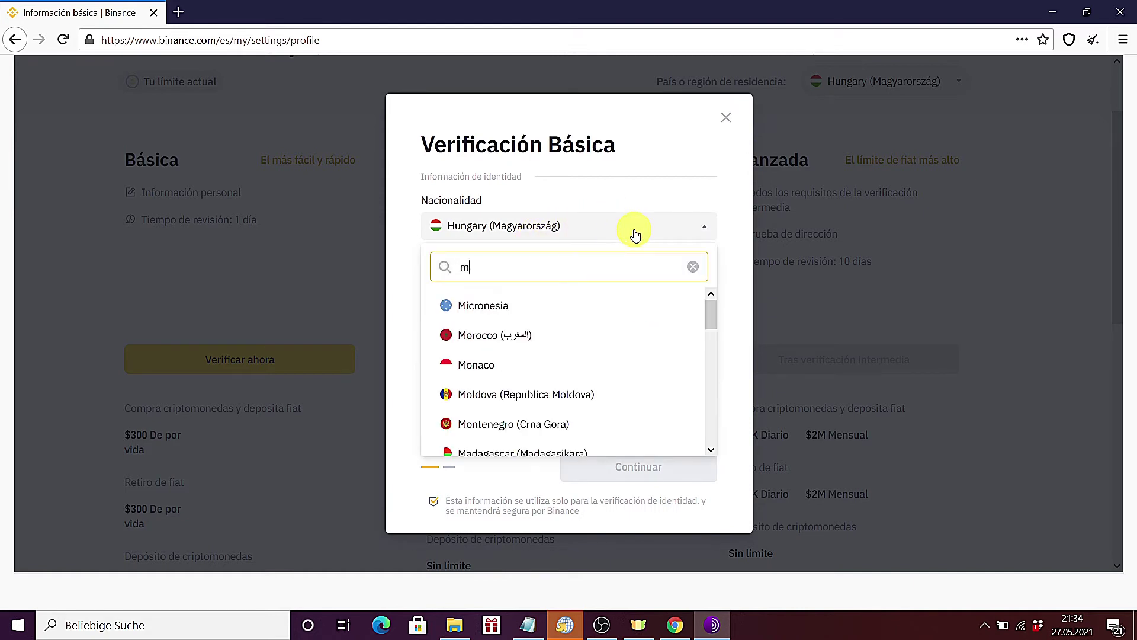
key(BackSpace)
text(col)
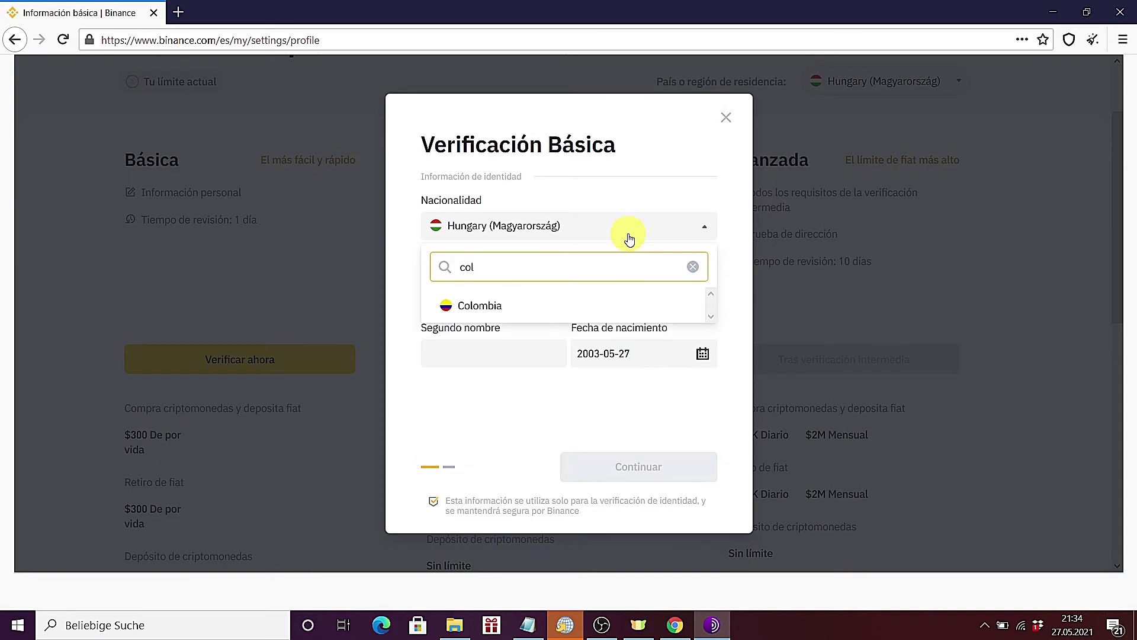
click(522, 313)
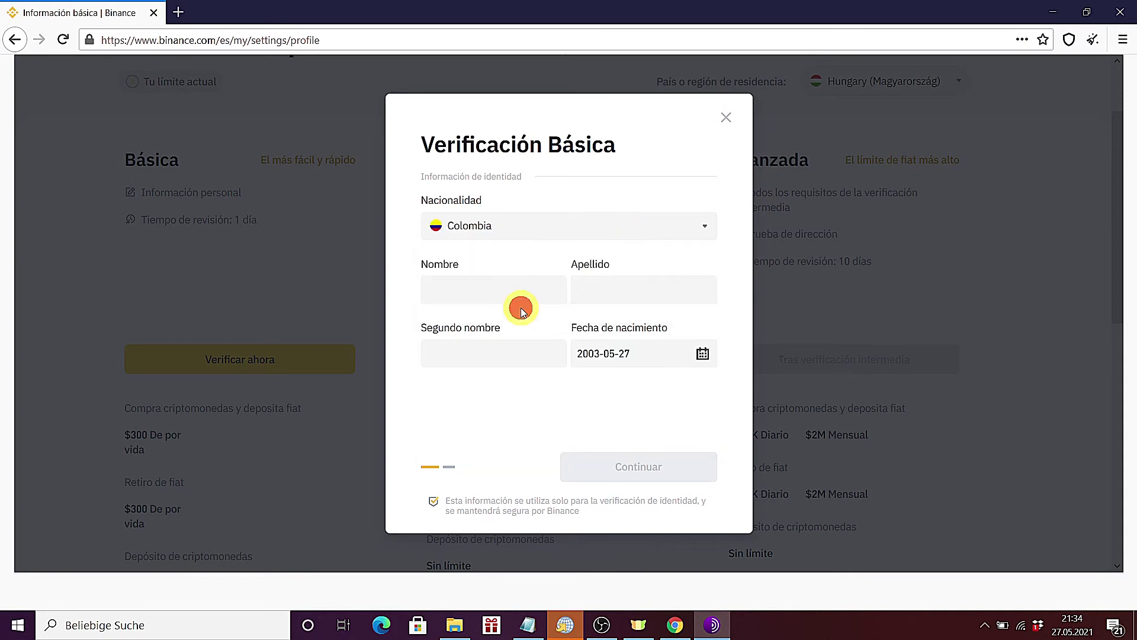
Step: Enter the person's first name and last name
click(484, 288)
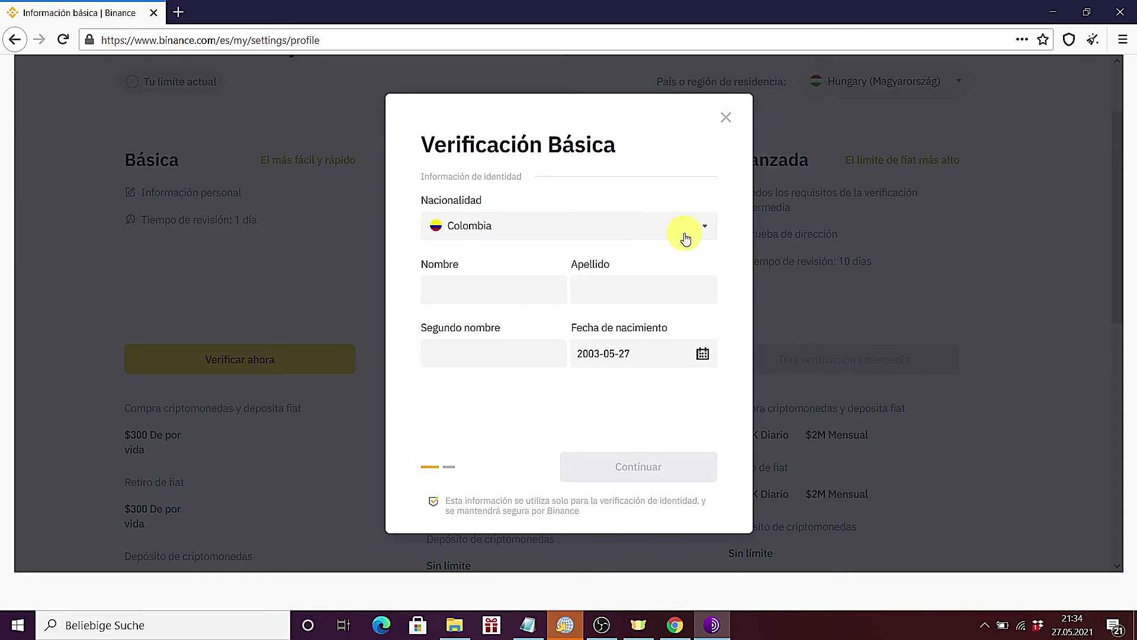
text(Guero)
key(Tab)
text(Financier)
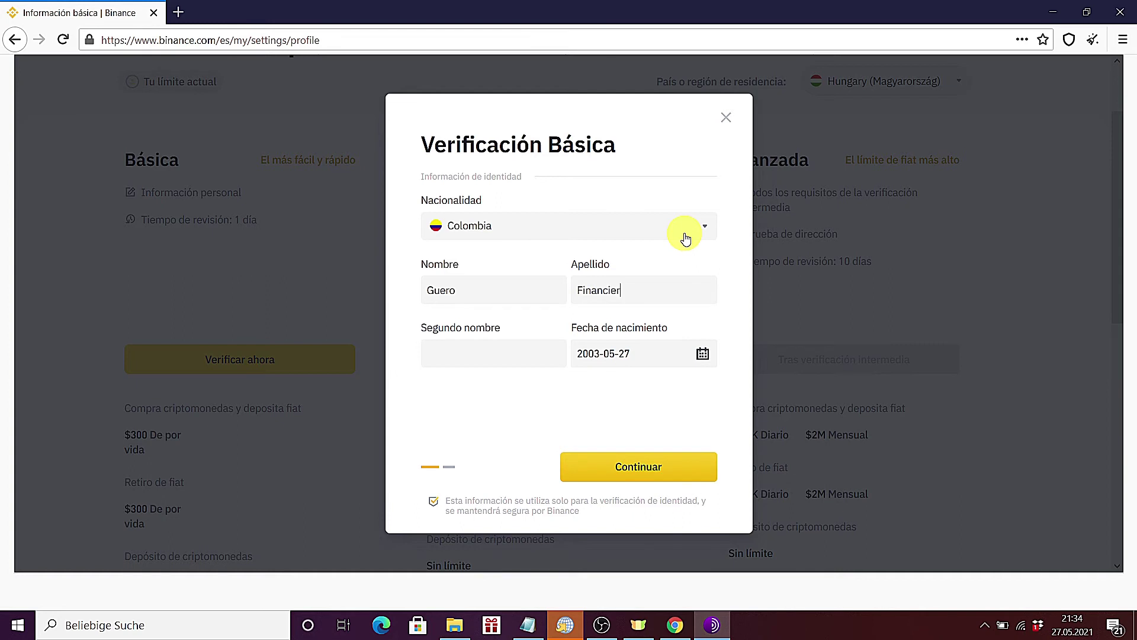
text(o)
click(700, 358)
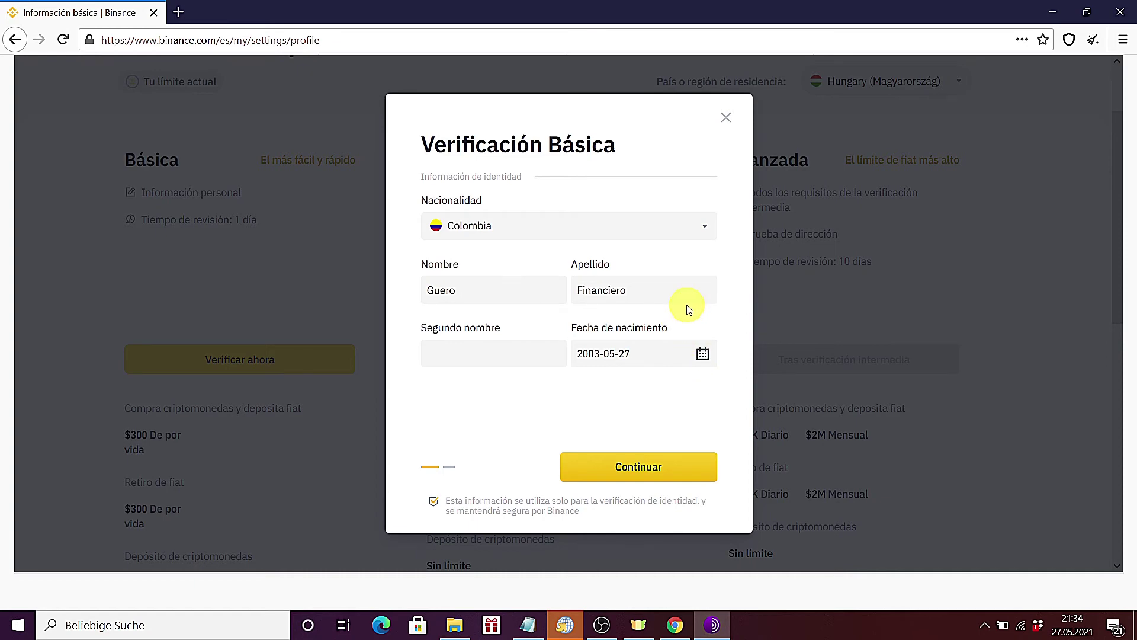
click(623, 354)
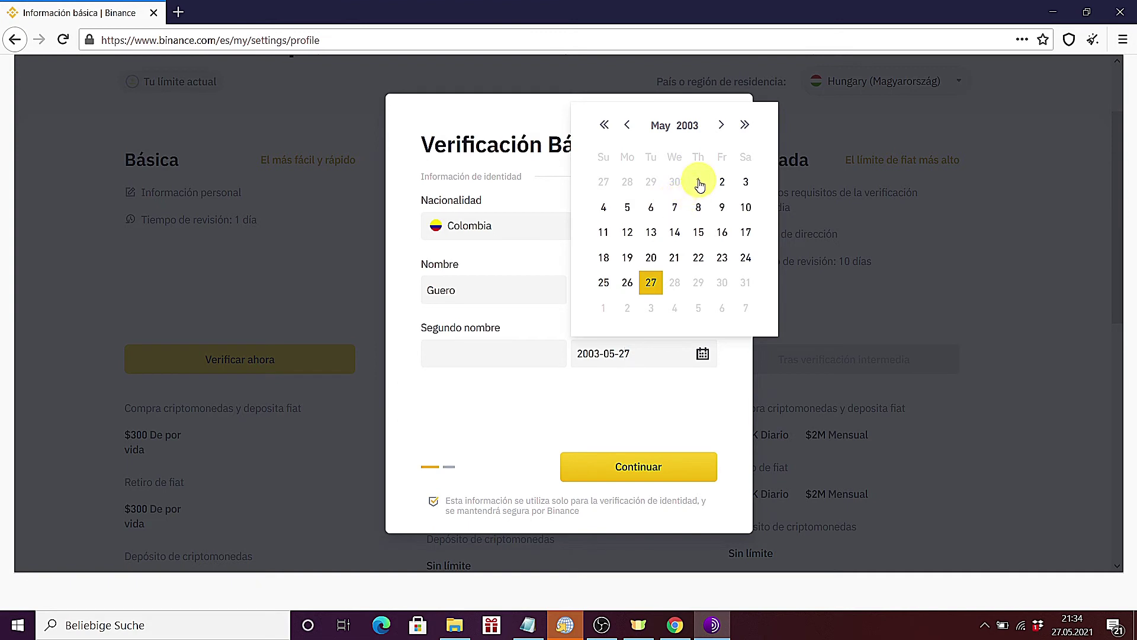
click(627, 125)
click(627, 125)
click(628, 126)
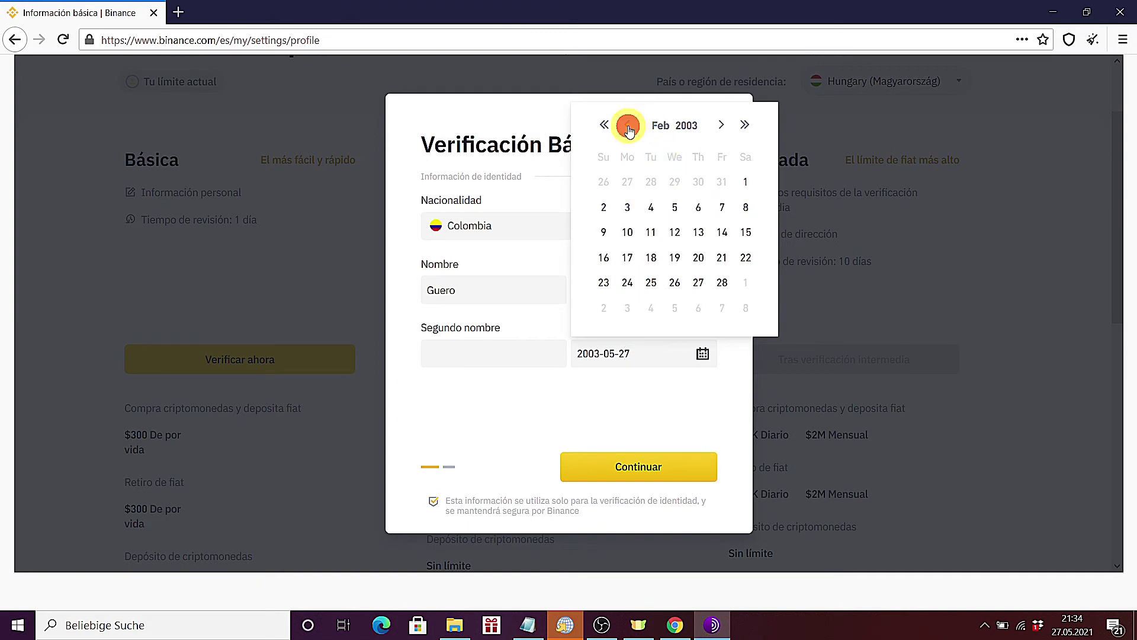
click(603, 125)
click(604, 125)
click(604, 125)
click(604, 125)
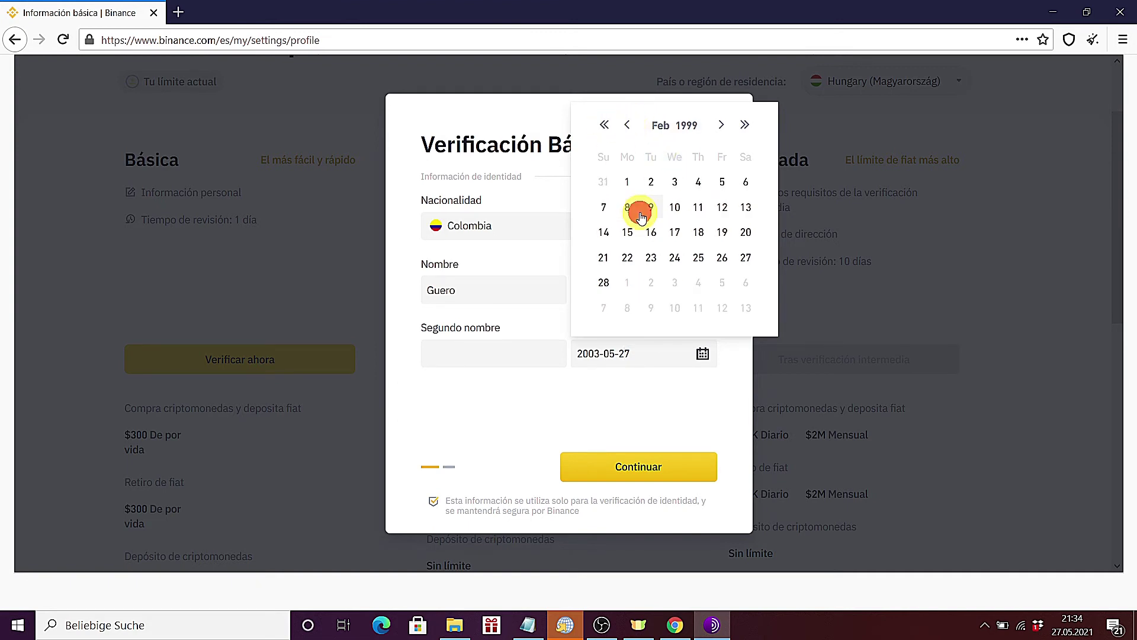
click(641, 212)
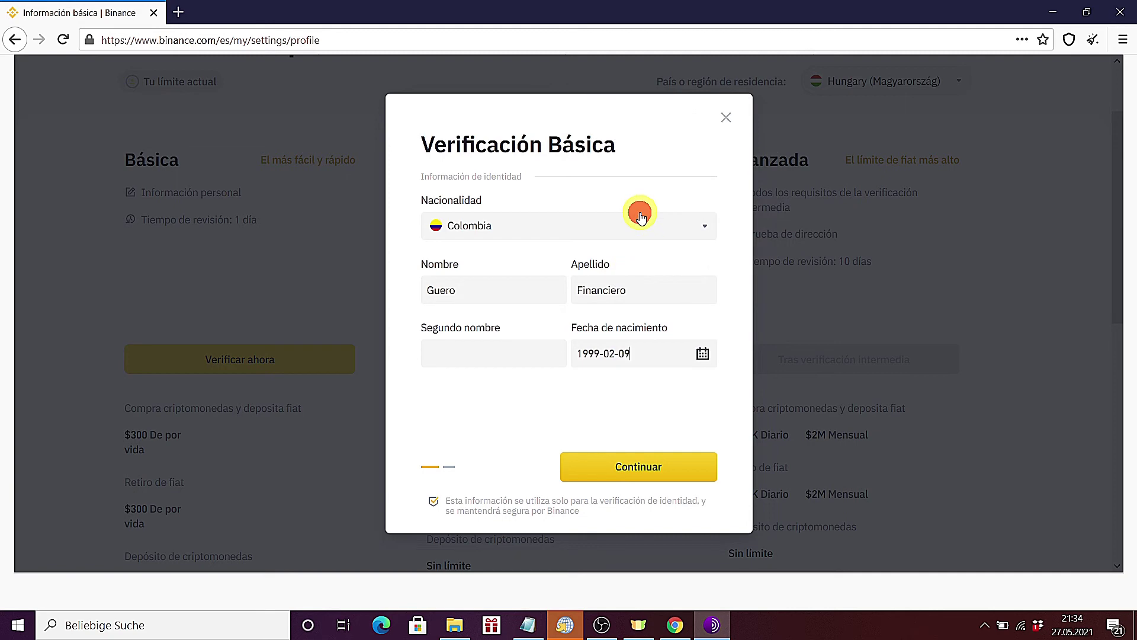
click(622, 471)
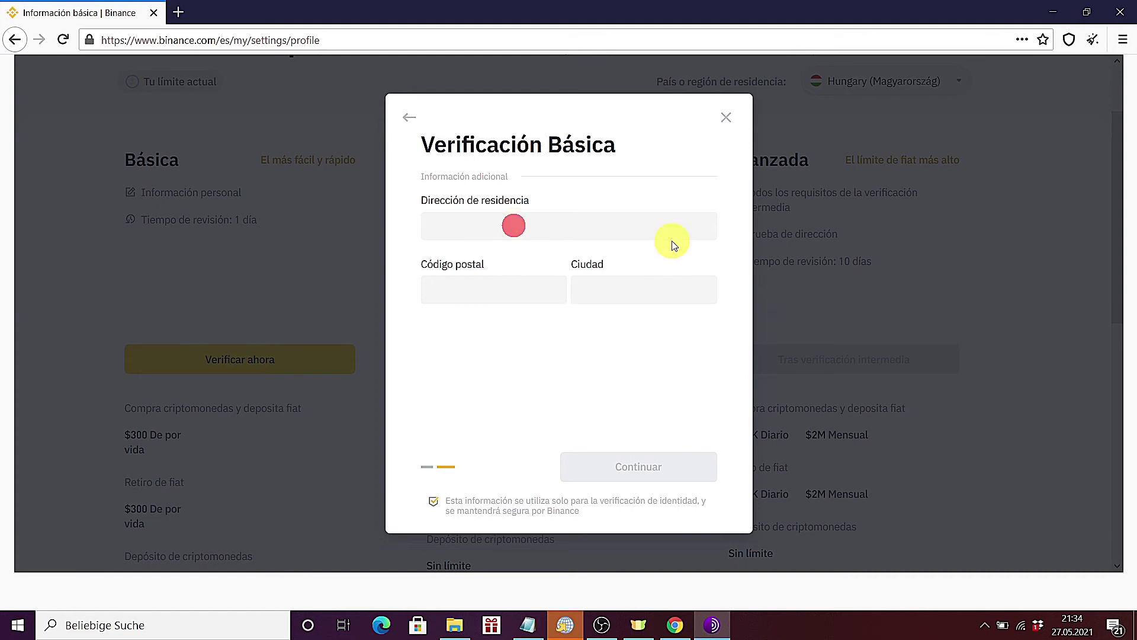
Step: Submit the residence address, postal code and city, then start intermediate verification
text(Call)
text(e 5)
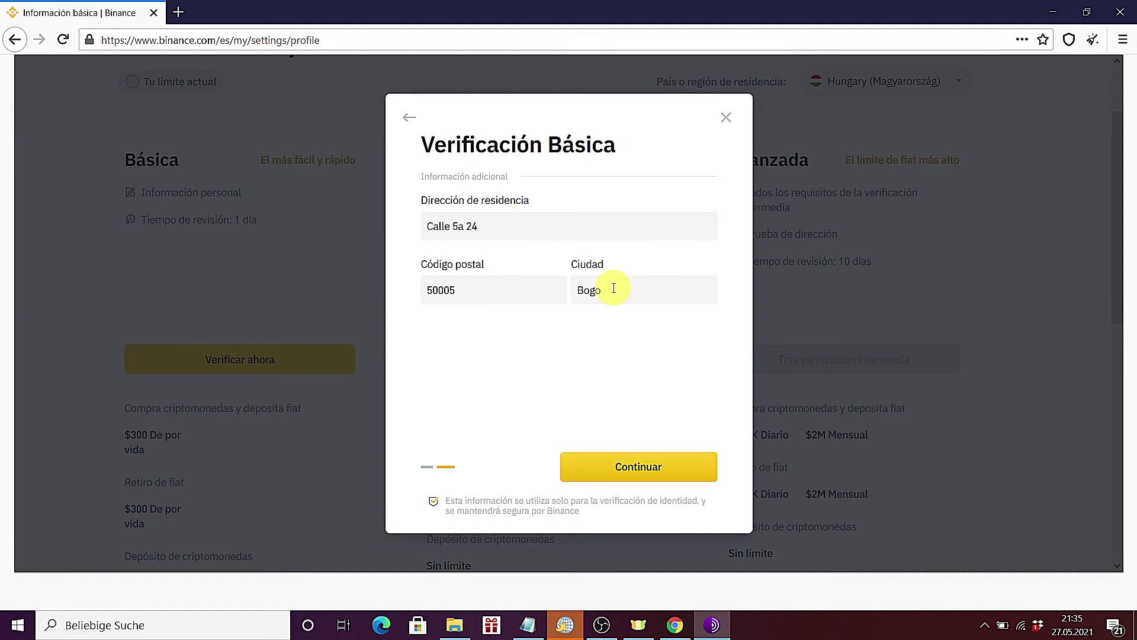
text(ta)
click(651, 479)
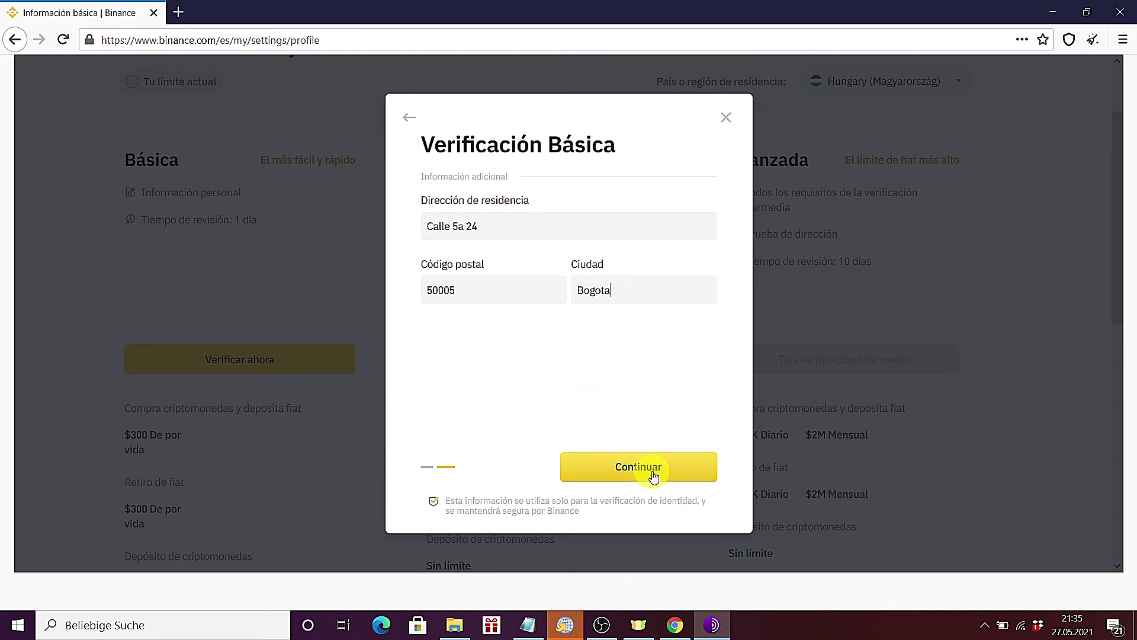
click(651, 478)
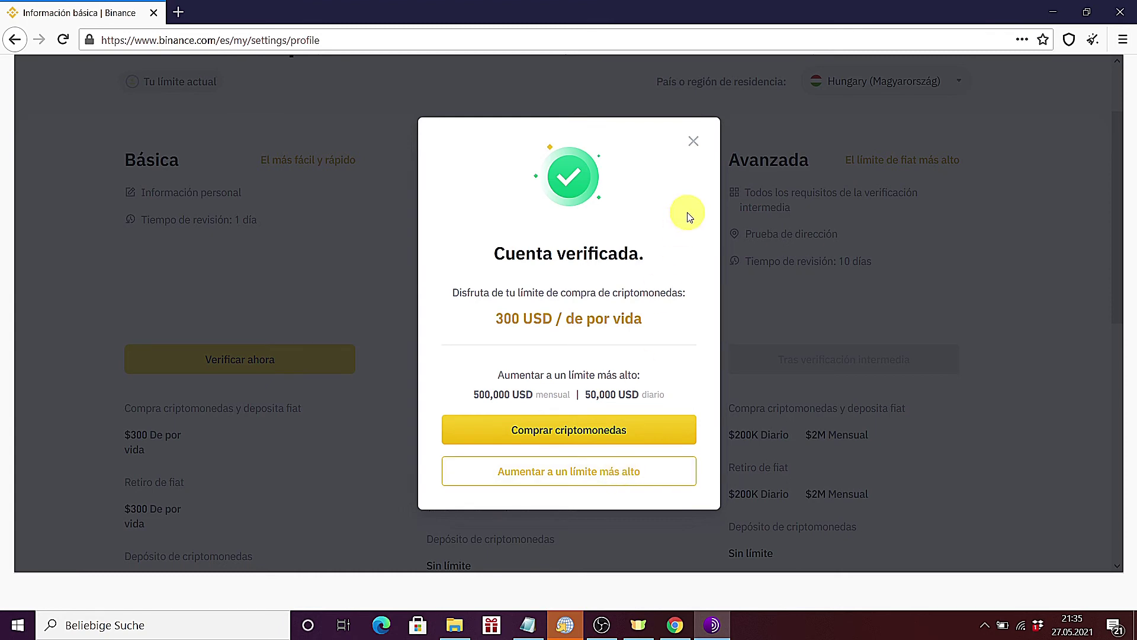
click(609, 481)
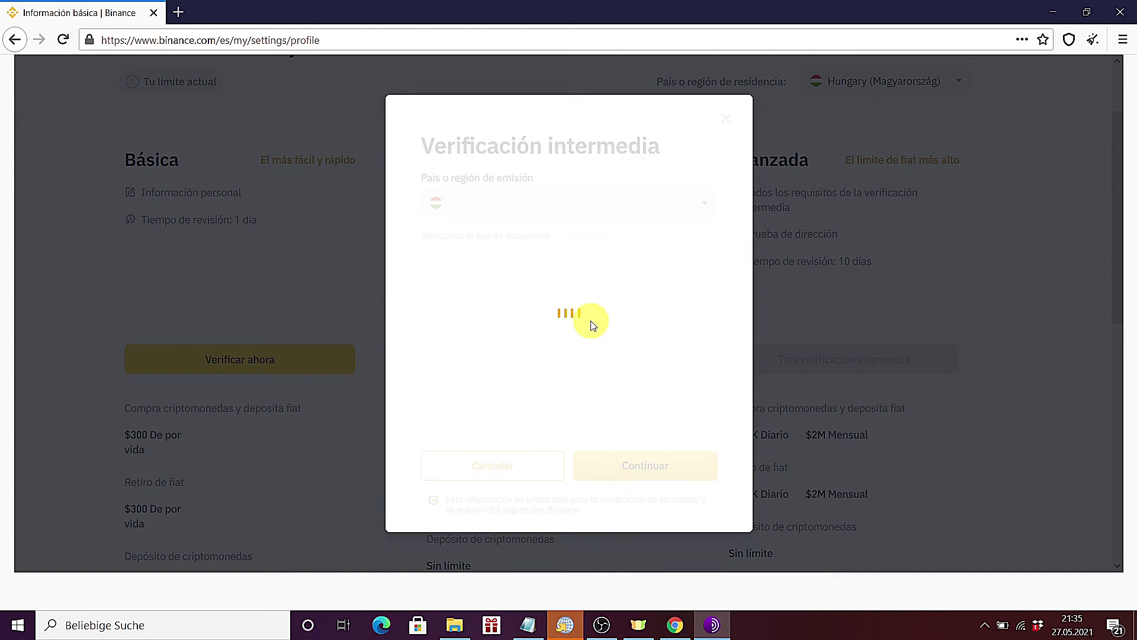
Step: Choose Colombia as the issuing country with an identity card and continue to the document photos
click(650, 212)
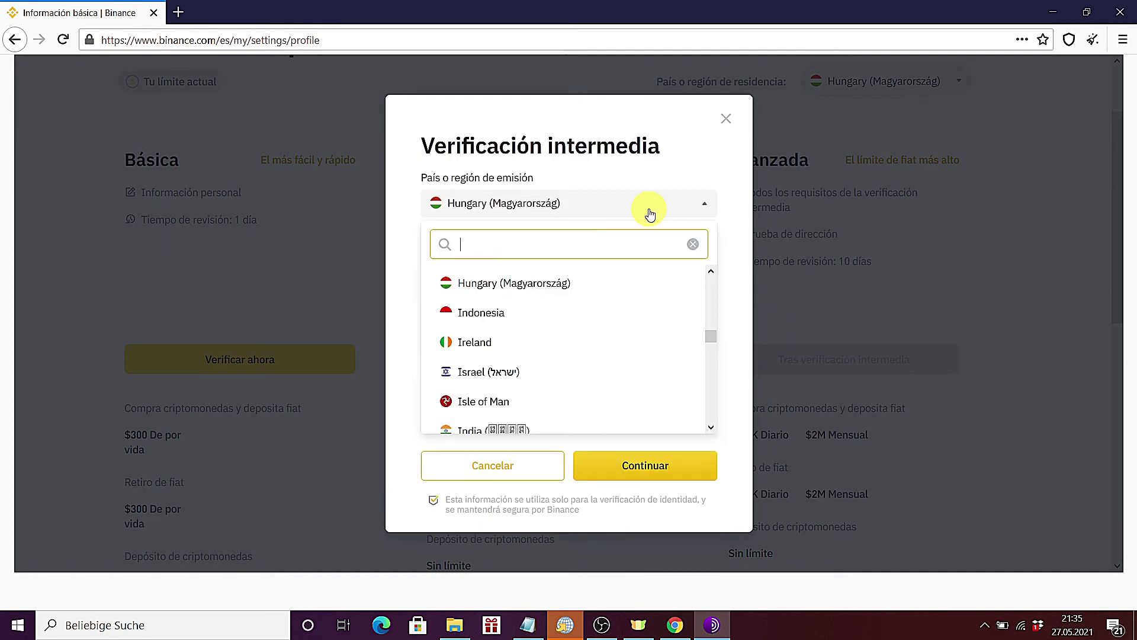
text(col)
click(552, 281)
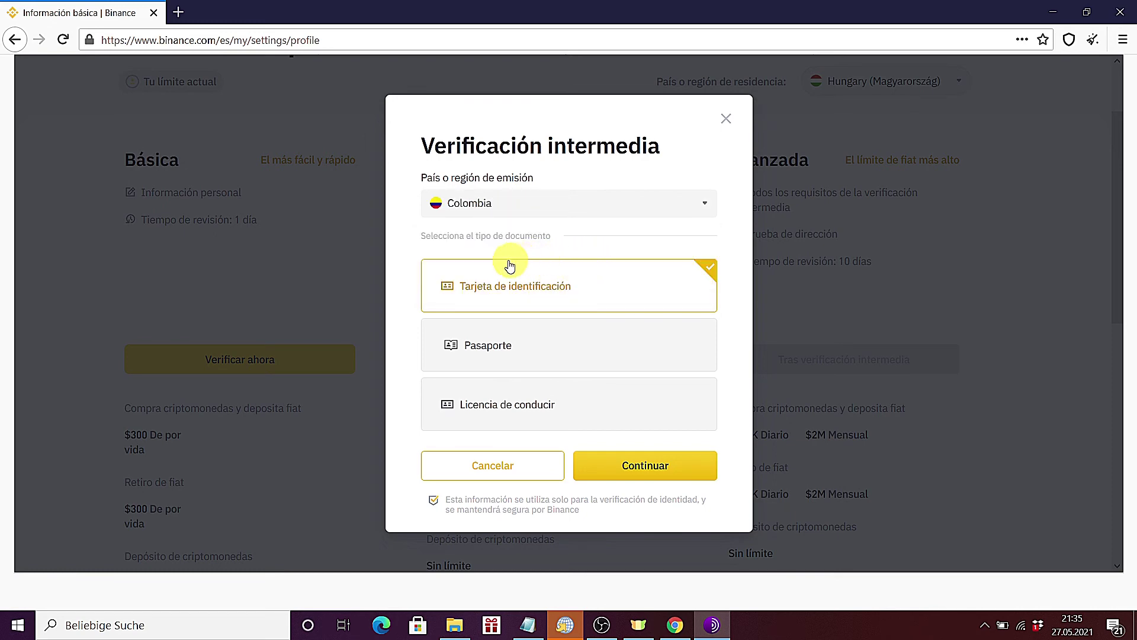
click(646, 468)
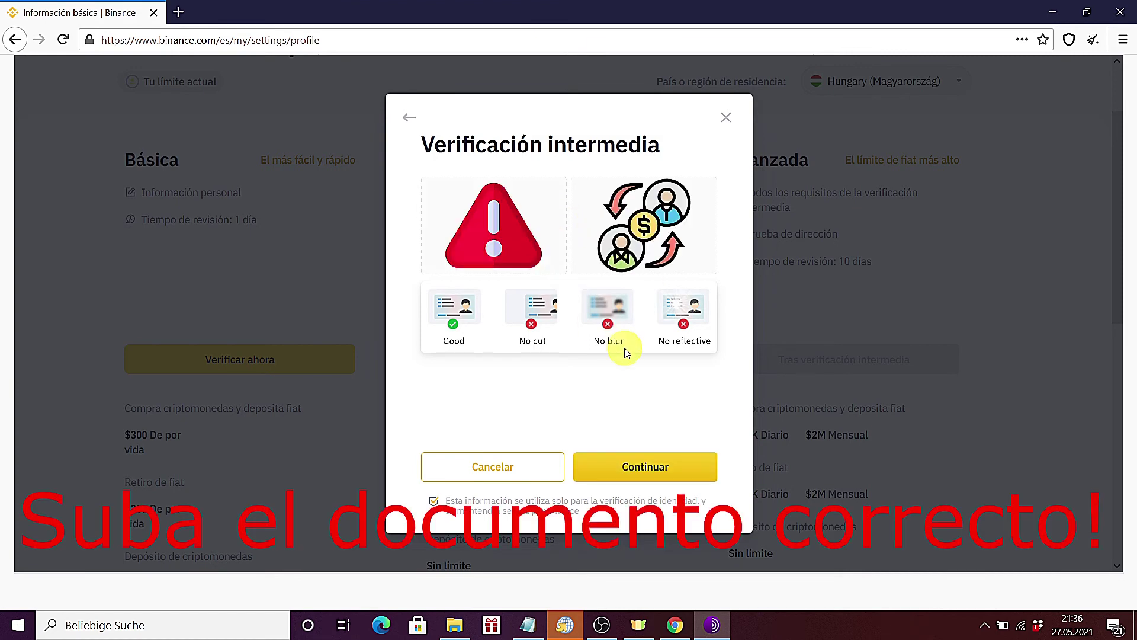
Step: Submit the uploaded front and back ID images and view the sample portrait photo
click(655, 472)
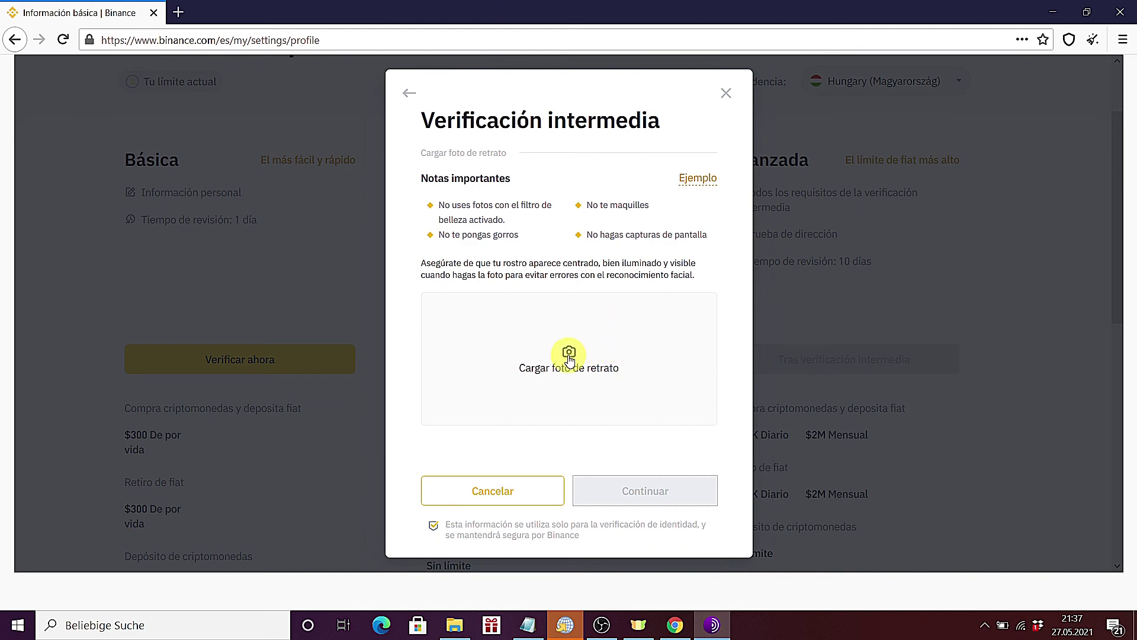
mouse_move(694, 179)
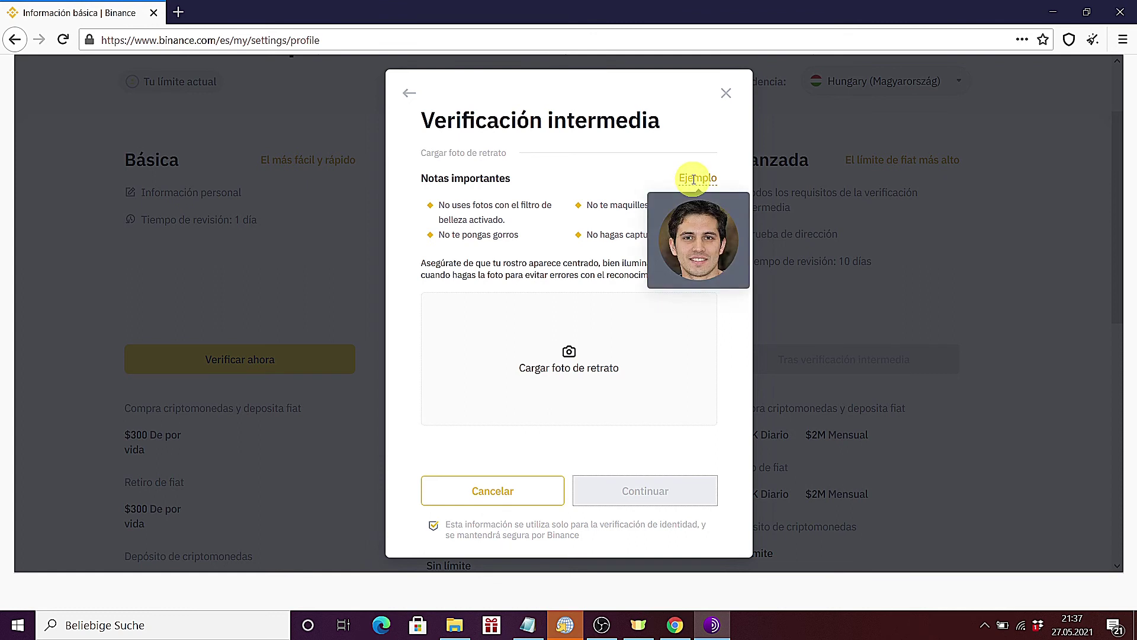